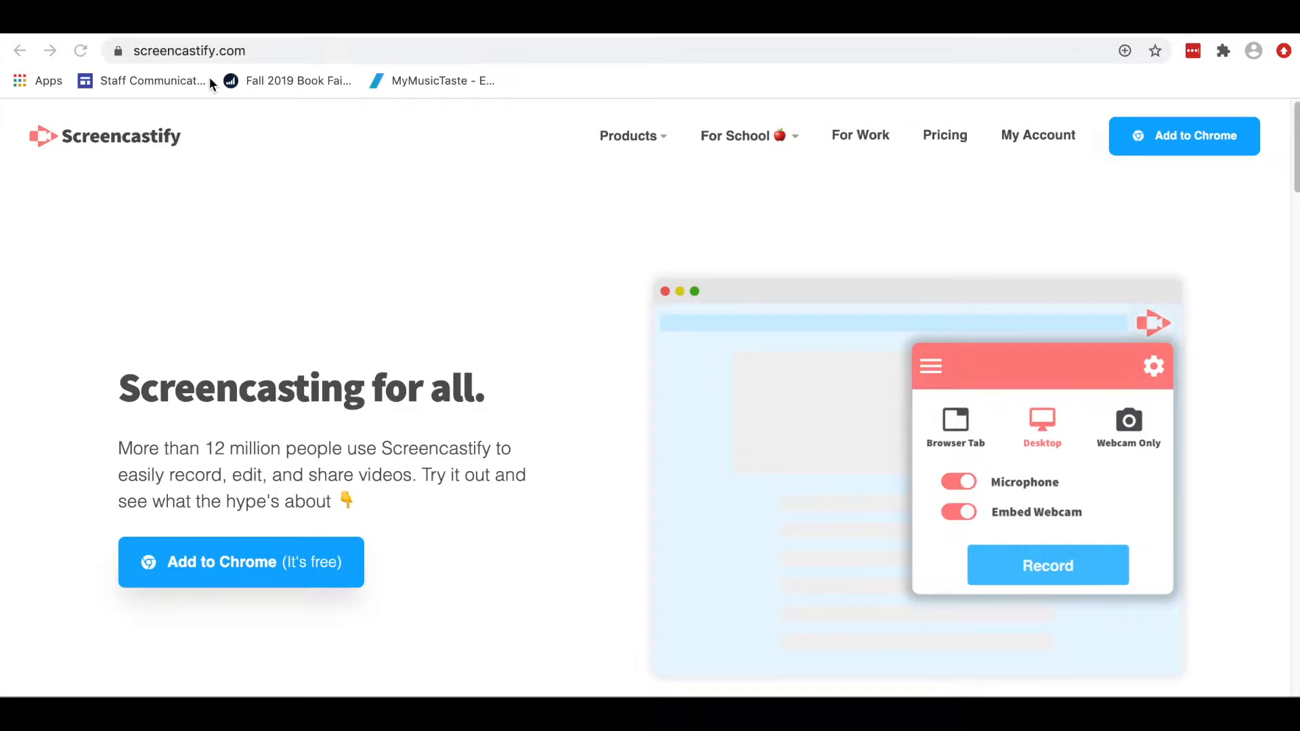
- Install the Screencastify - Screen Video Recorder extension in Chrome from the Chrome Web Store
{"action": "left_click", "coordinate": [1186, 139]}
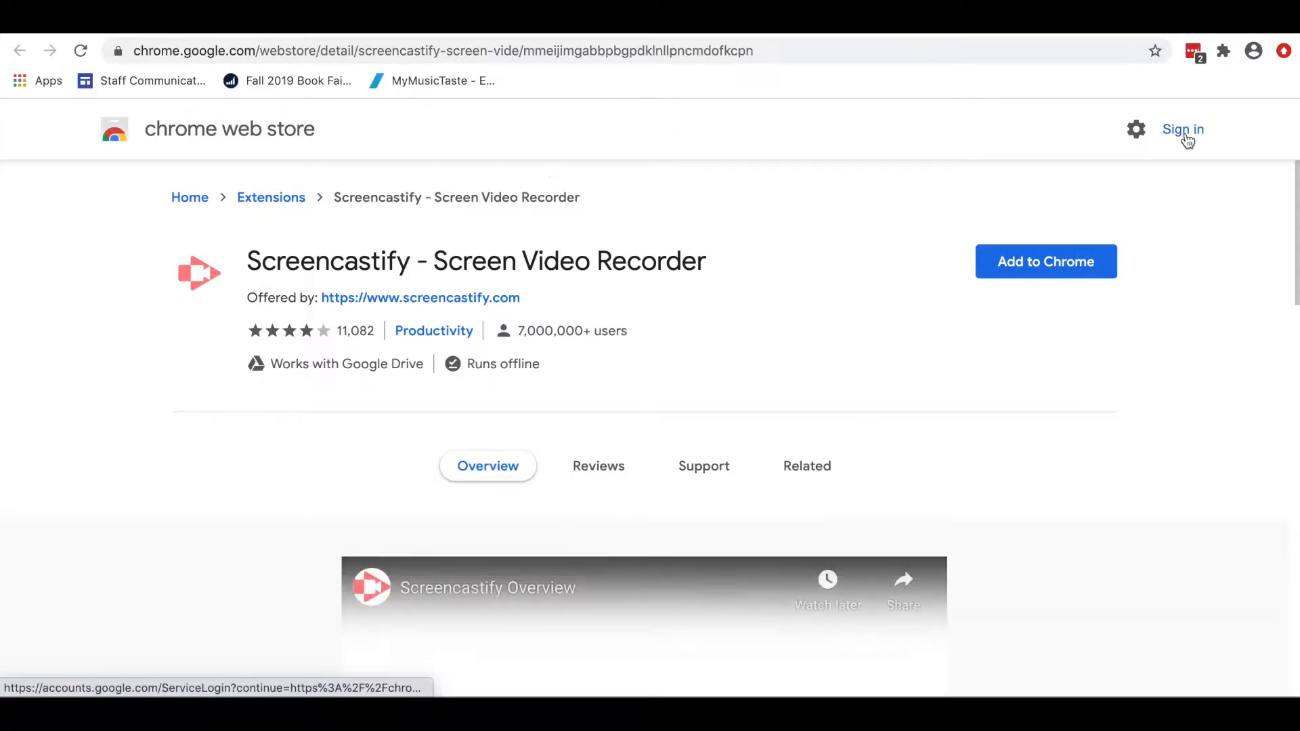
{"action": "left_click", "coordinate": [1053, 264]}
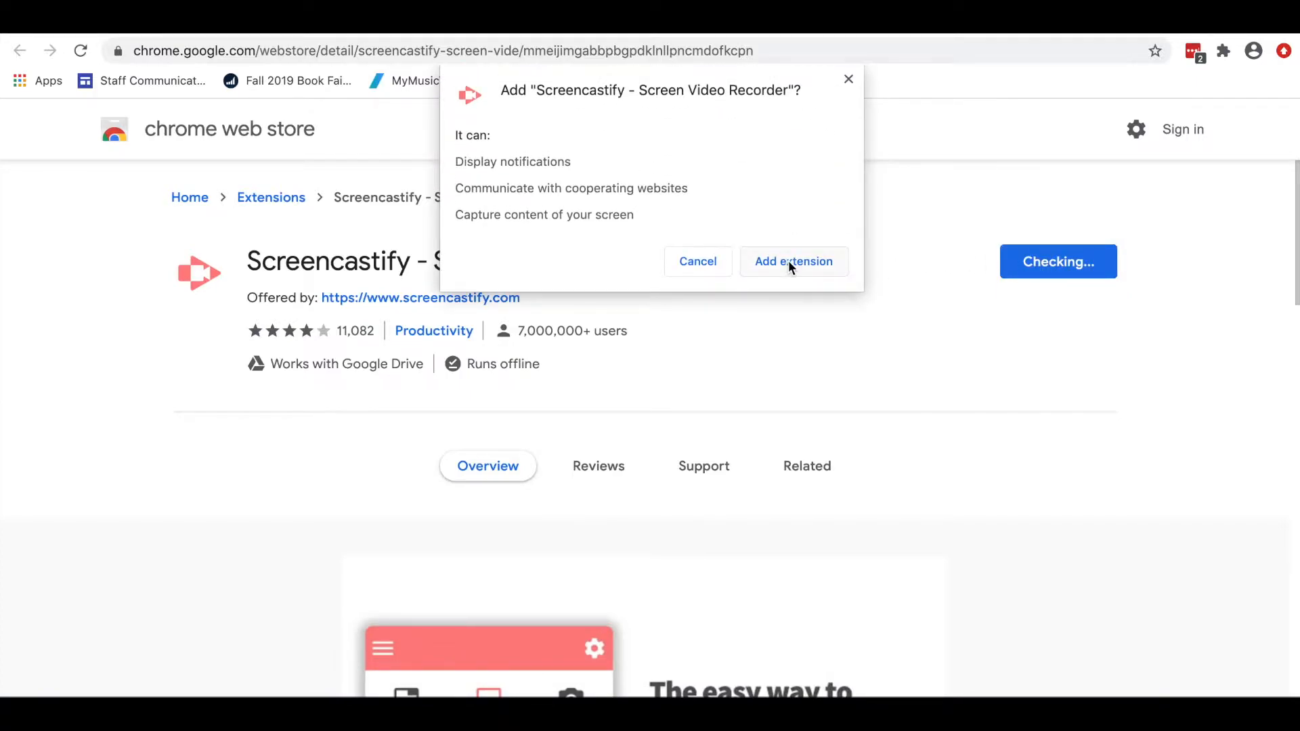
{"action": "left_click", "coordinate": [789, 263]}
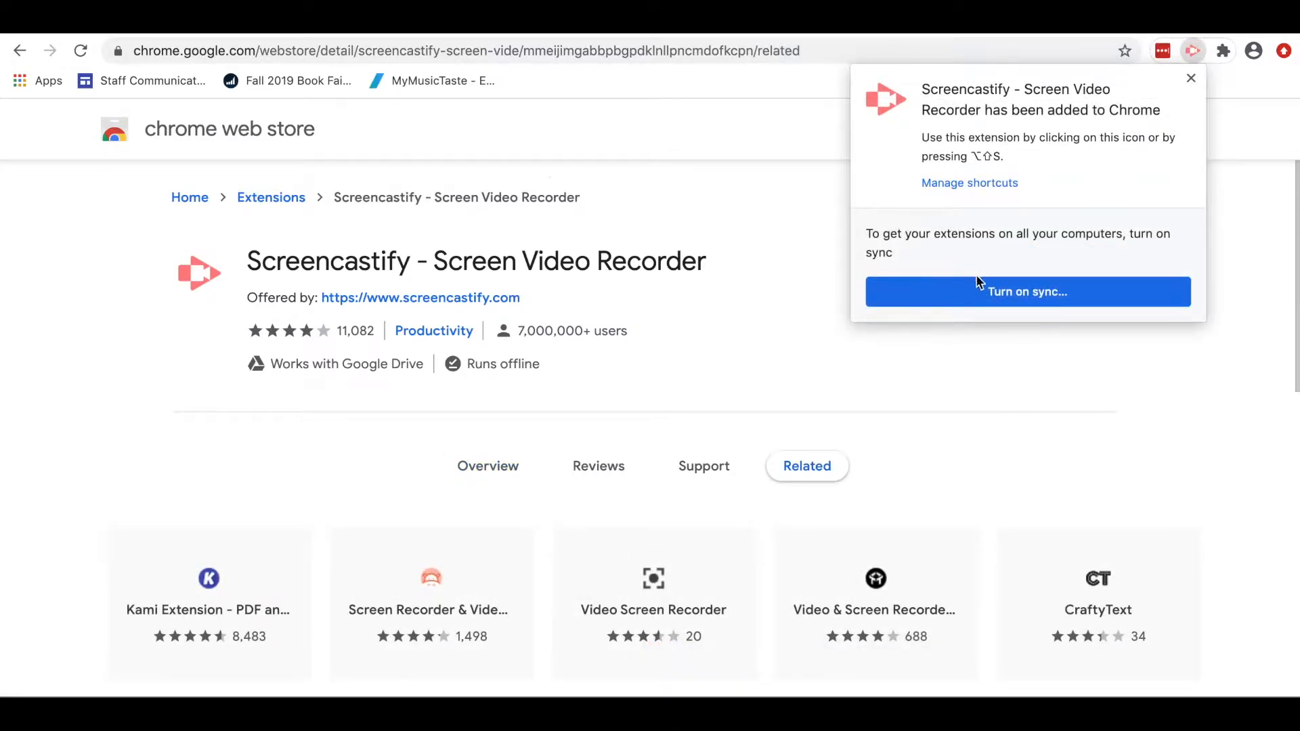
- Sign in to Chrome with the Google account's email and password, linking the Chrome data but declining sync
{"action": "left_click", "coordinate": [1009, 294]}
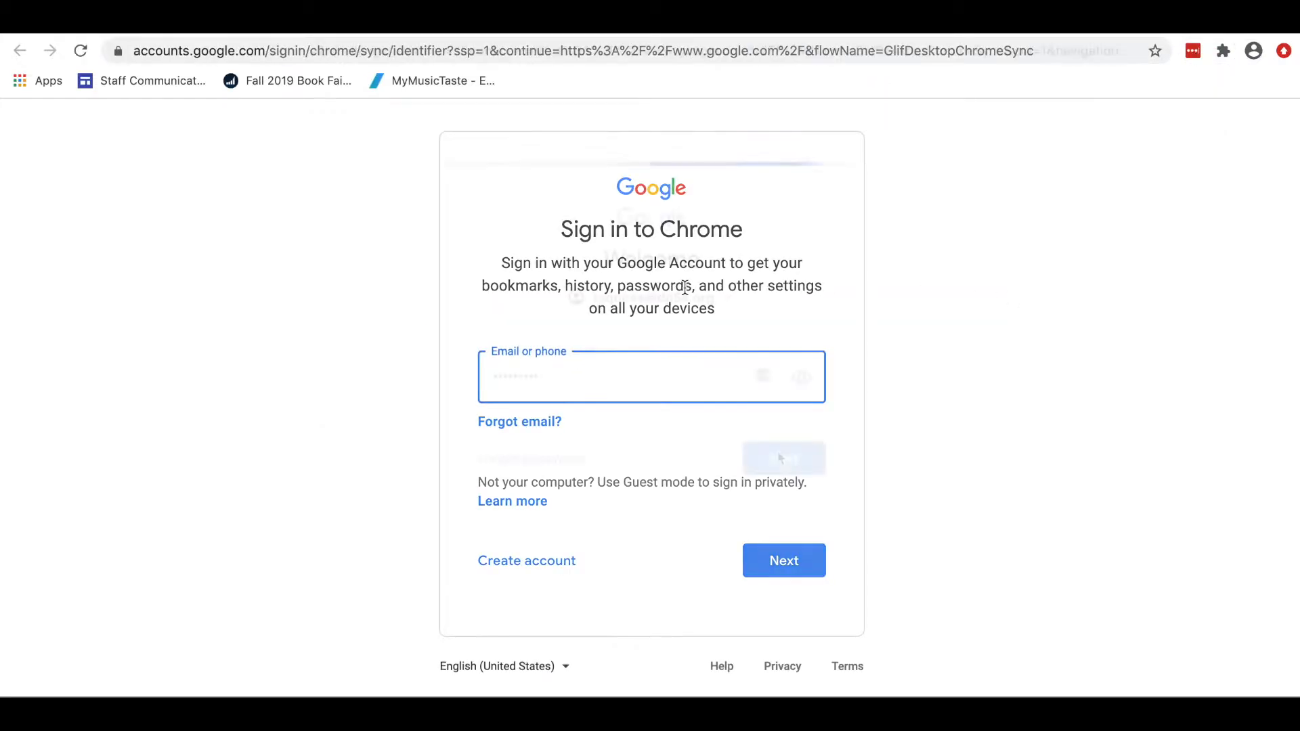
{"action": "left_click", "coordinate": [778, 458]}
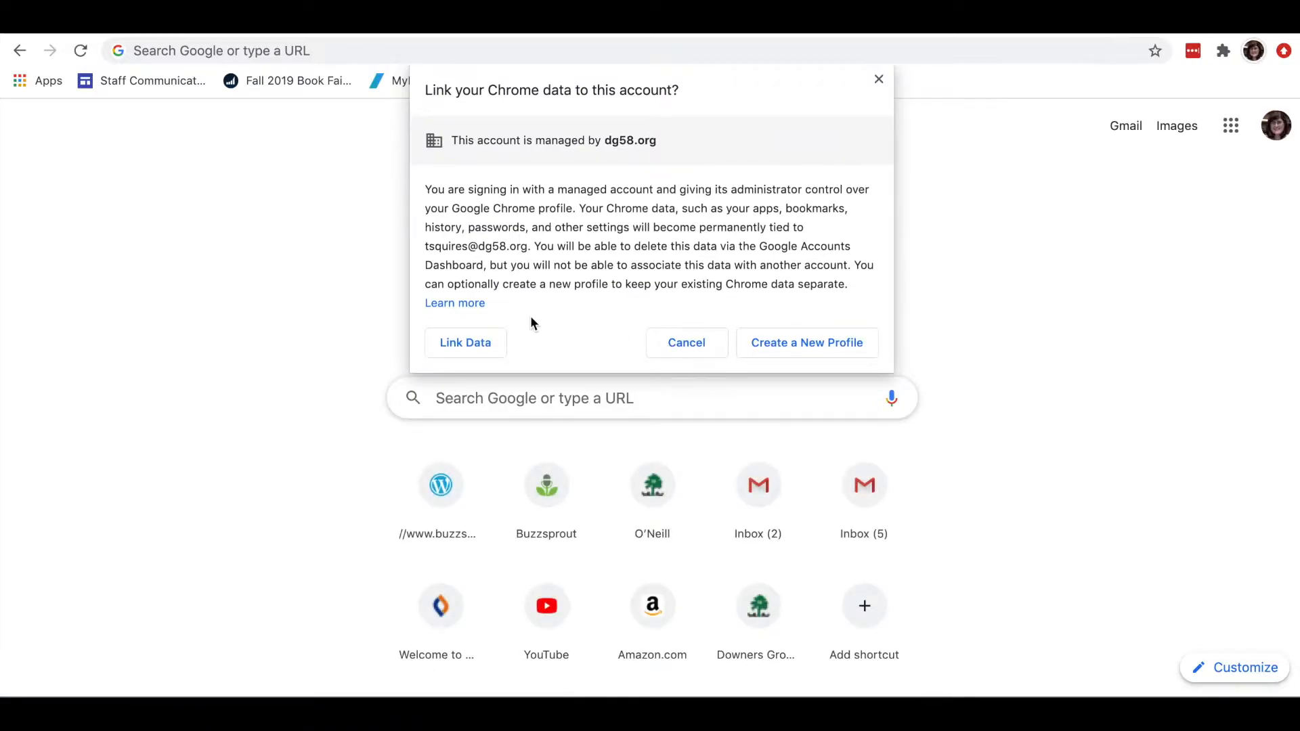
{"action": "left_click", "coordinate": [461, 346]}
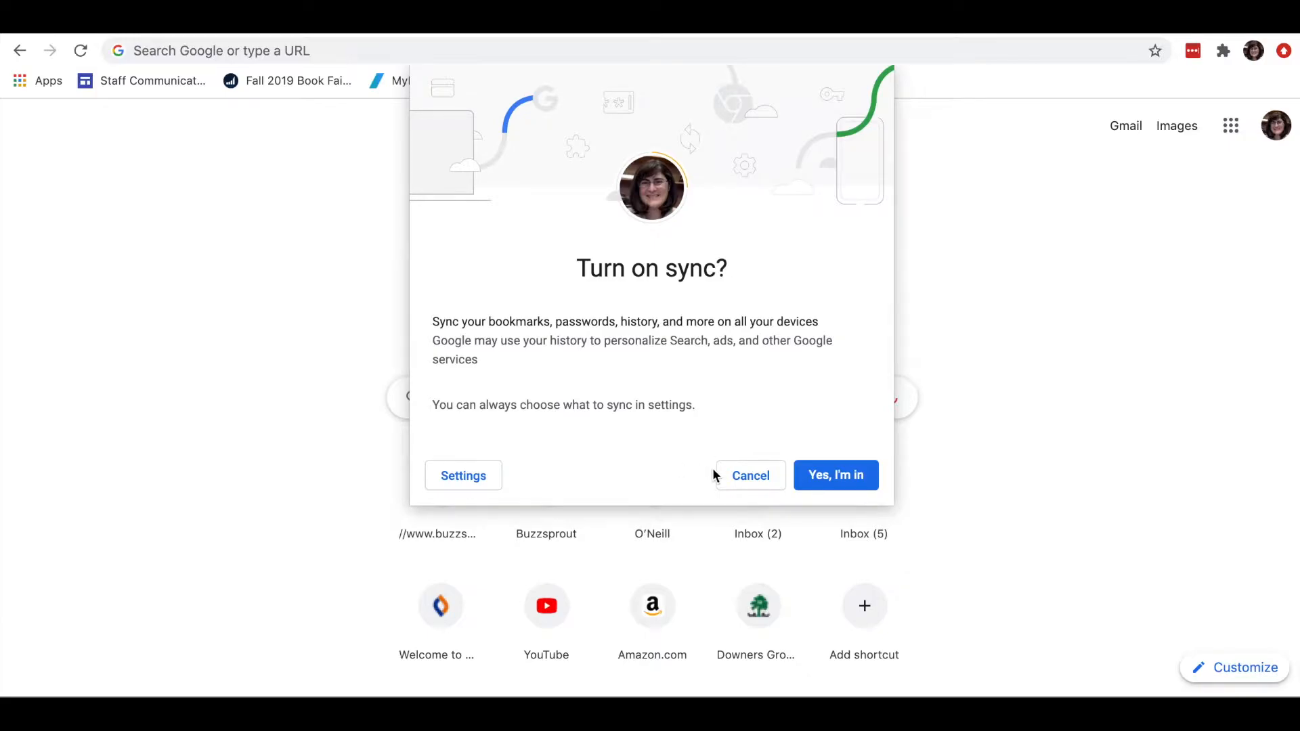
{"action": "left_click", "coordinate": [753, 476]}
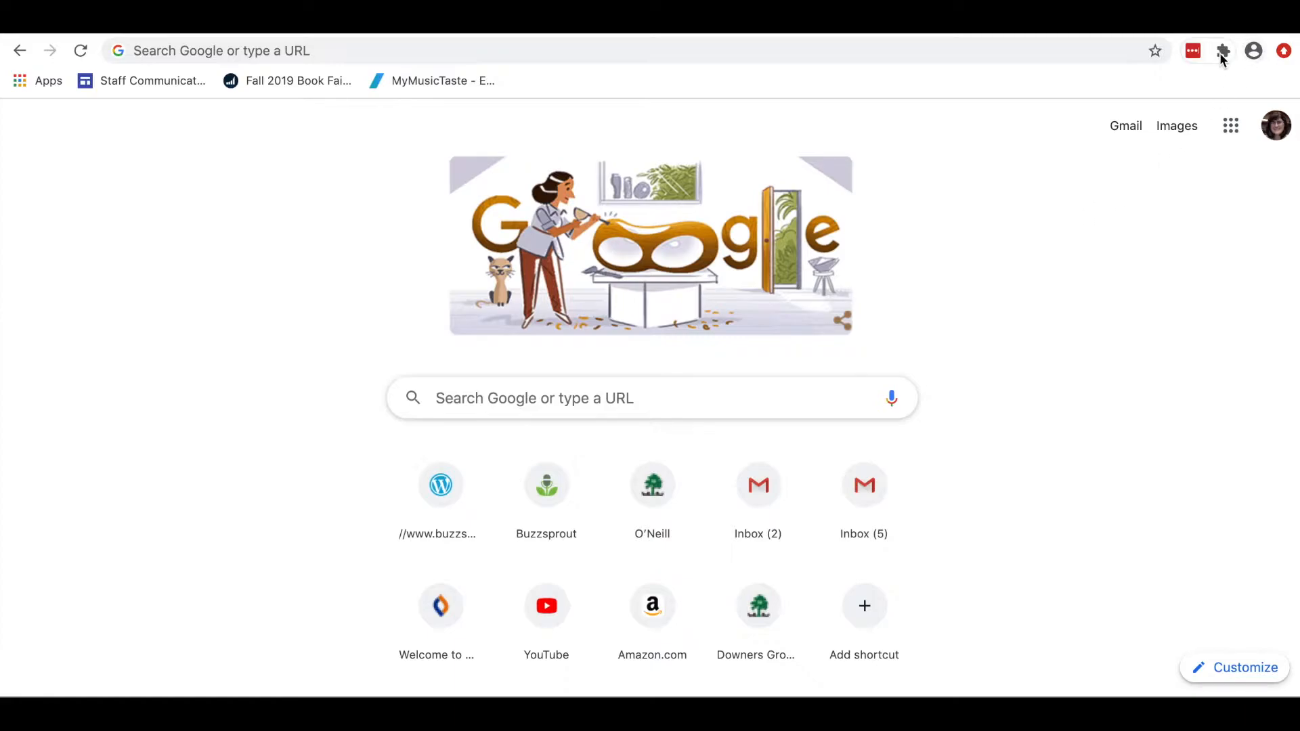
- Launch the installed Screencastify extension over the Google Docs document and bring up its setup page
{"action": "left_click", "coordinate": [1223, 53]}
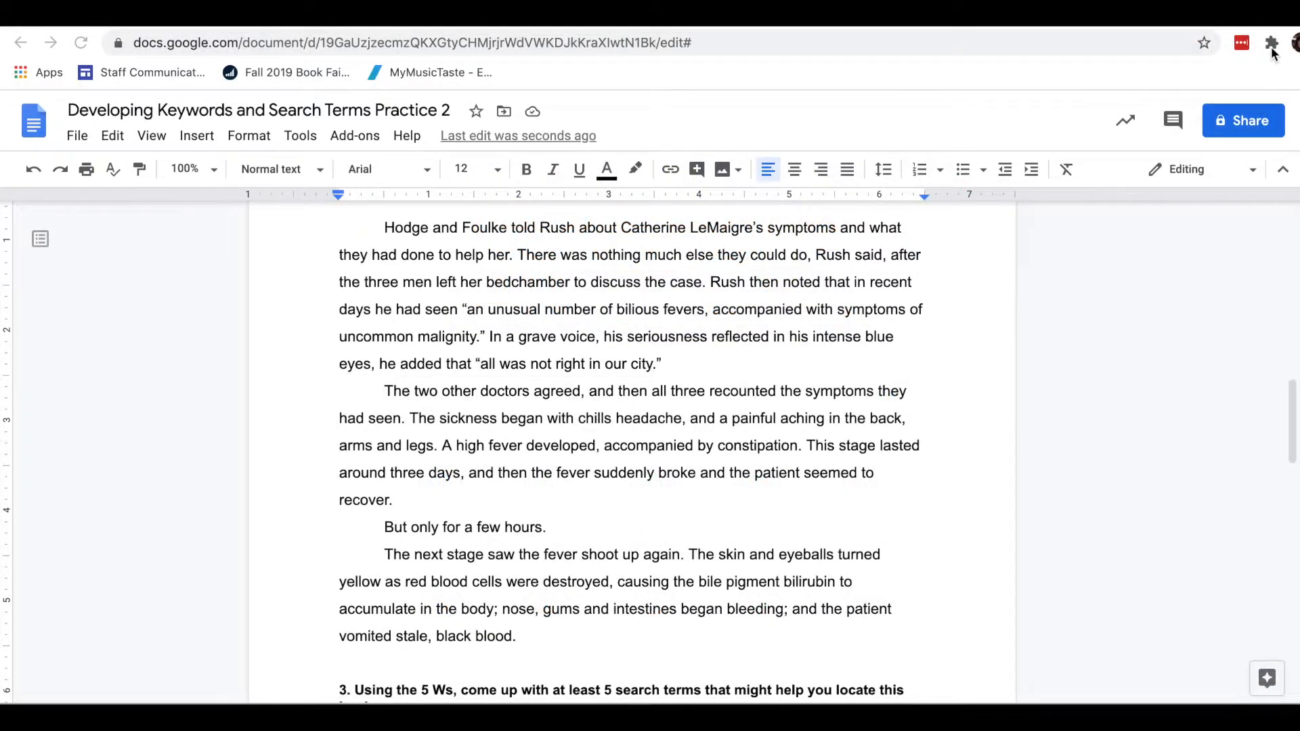
{"action": "left_click", "coordinate": [1270, 45]}
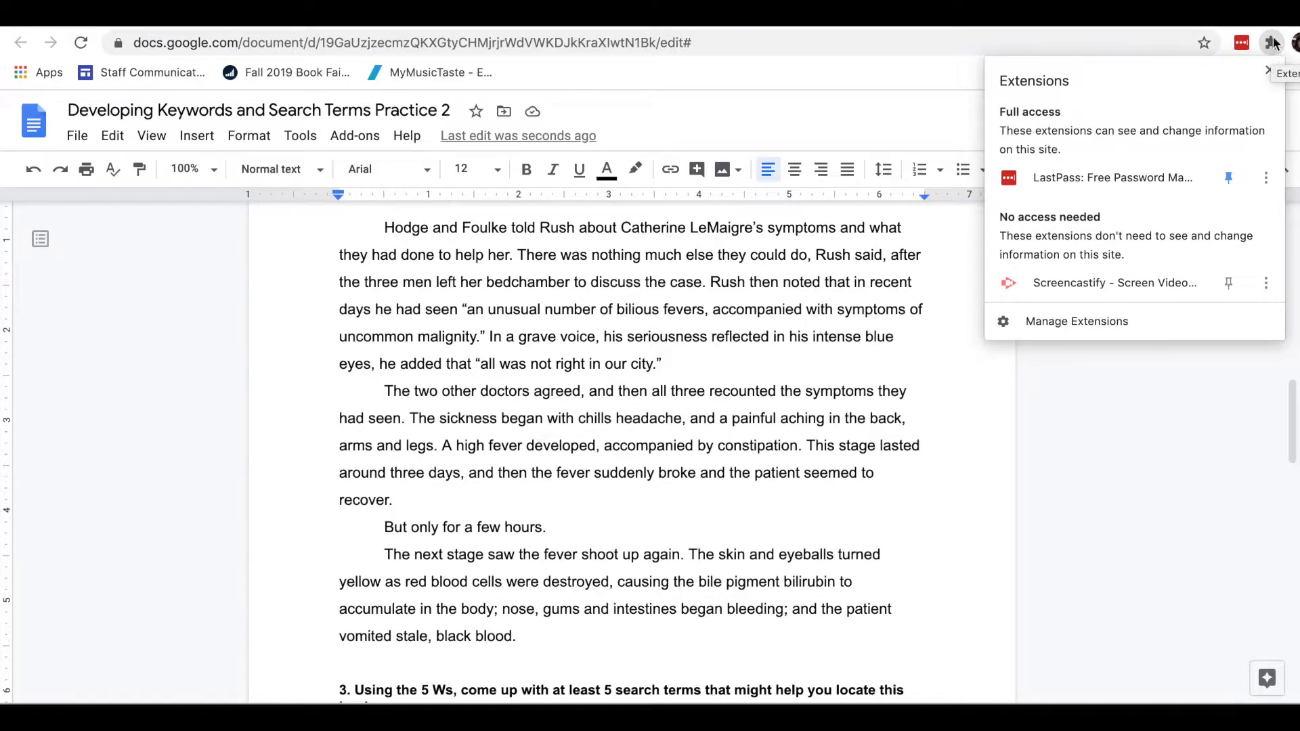
{"action": "left_click", "coordinate": [1094, 282]}
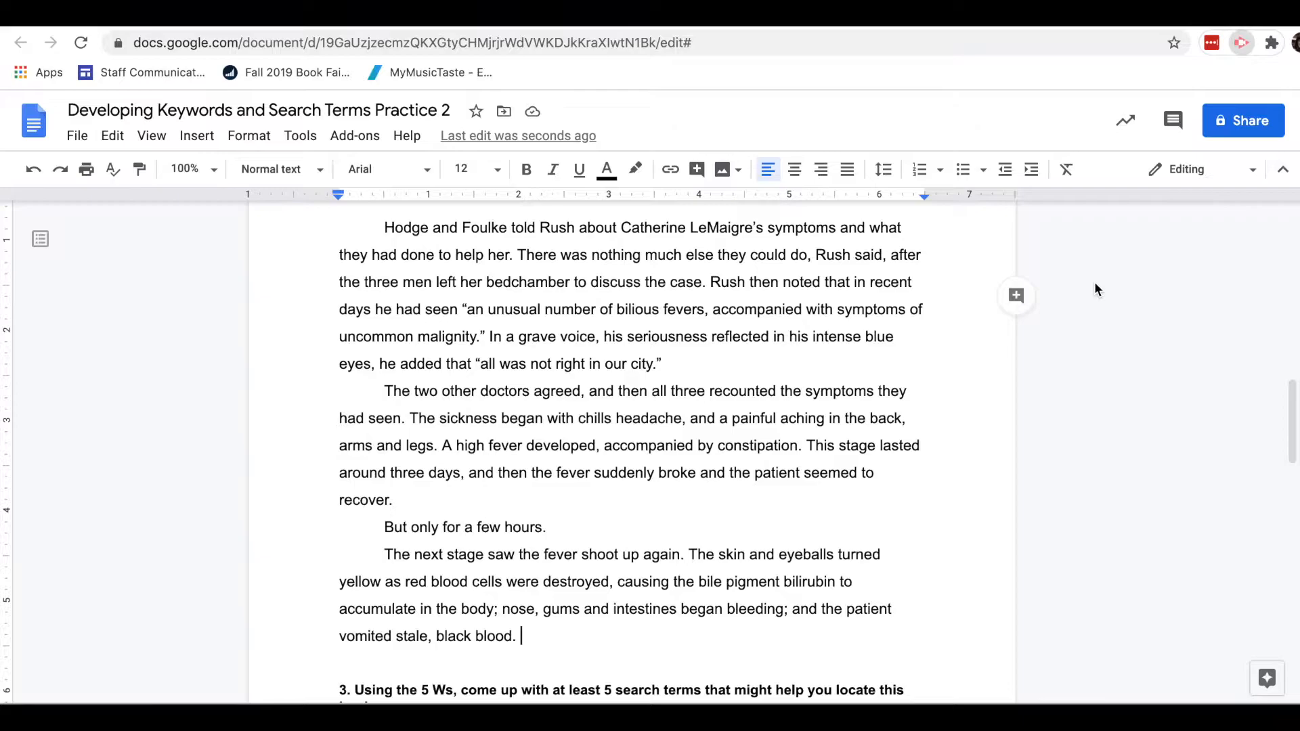
{"action": "left_click", "coordinate": [1242, 43]}
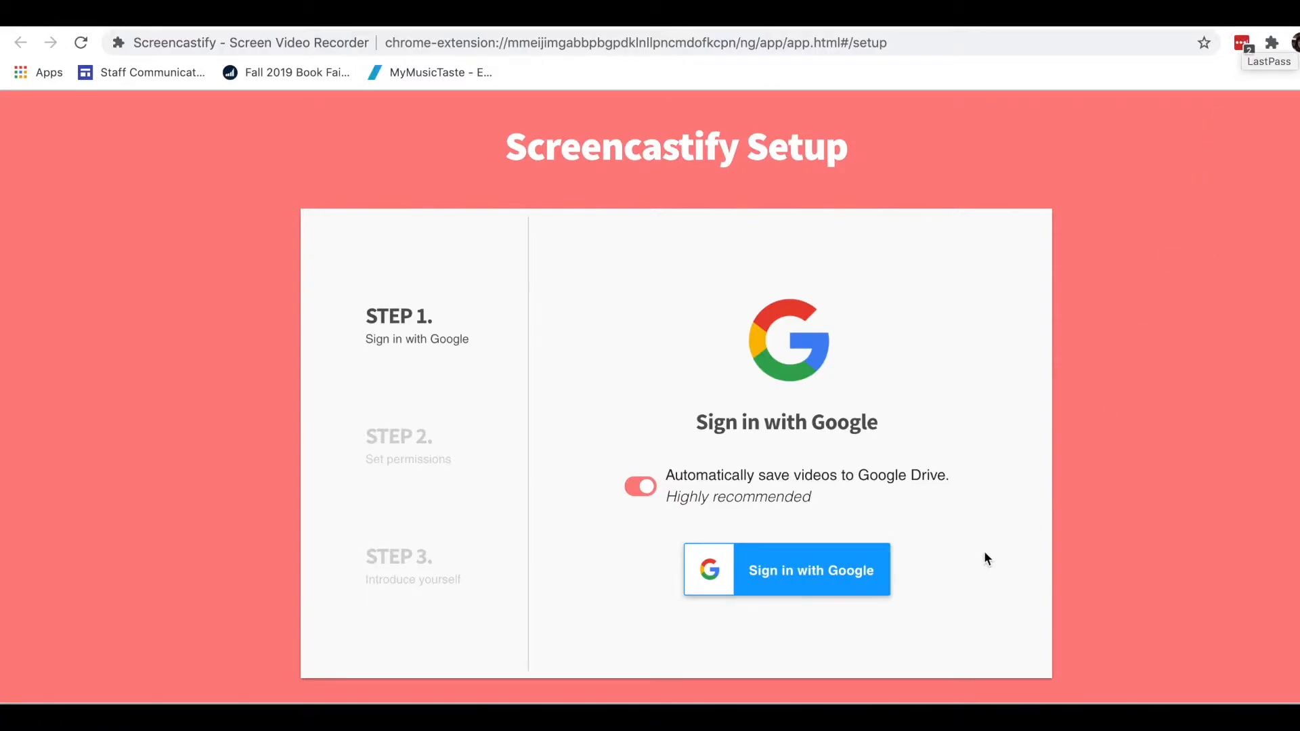
- Sign in to Screencastify with the existing Google account, keeping automatic saving of videos to Google Drive on
{"action": "left_click", "coordinate": [809, 572]}
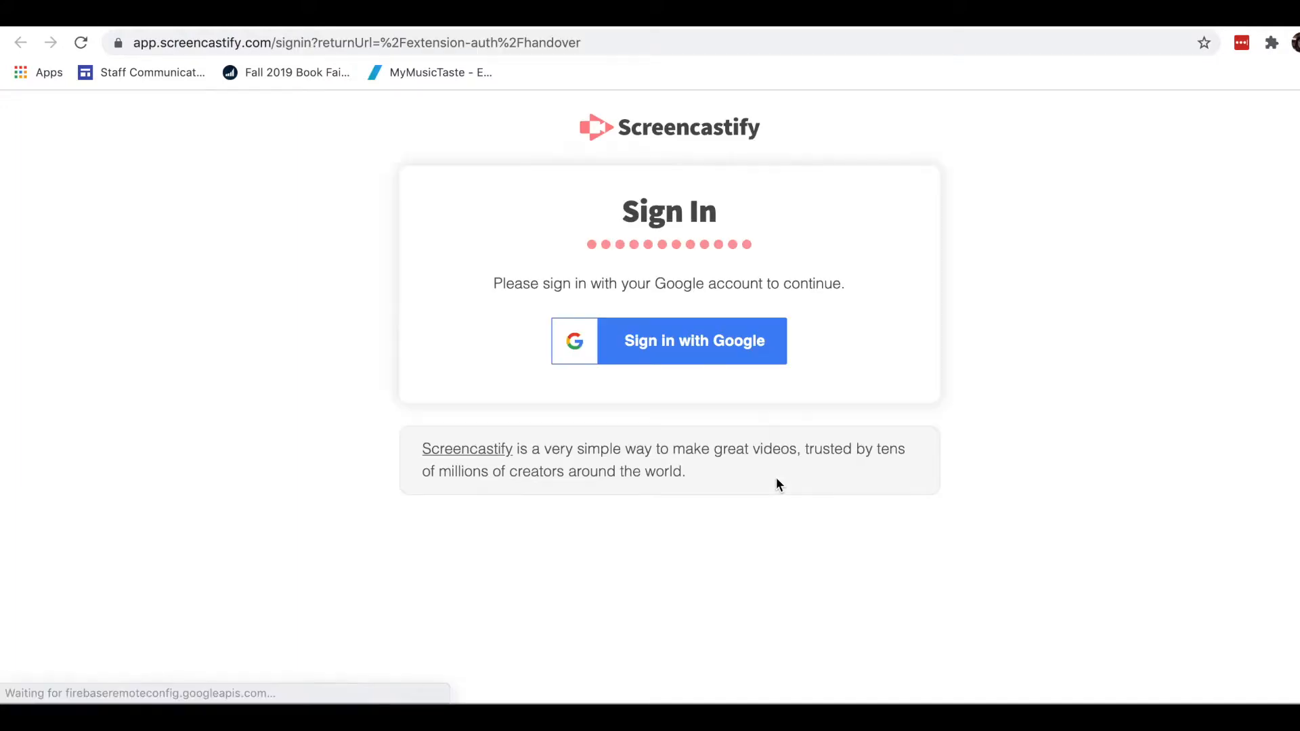
{"action": "left_click", "coordinate": [655, 345]}
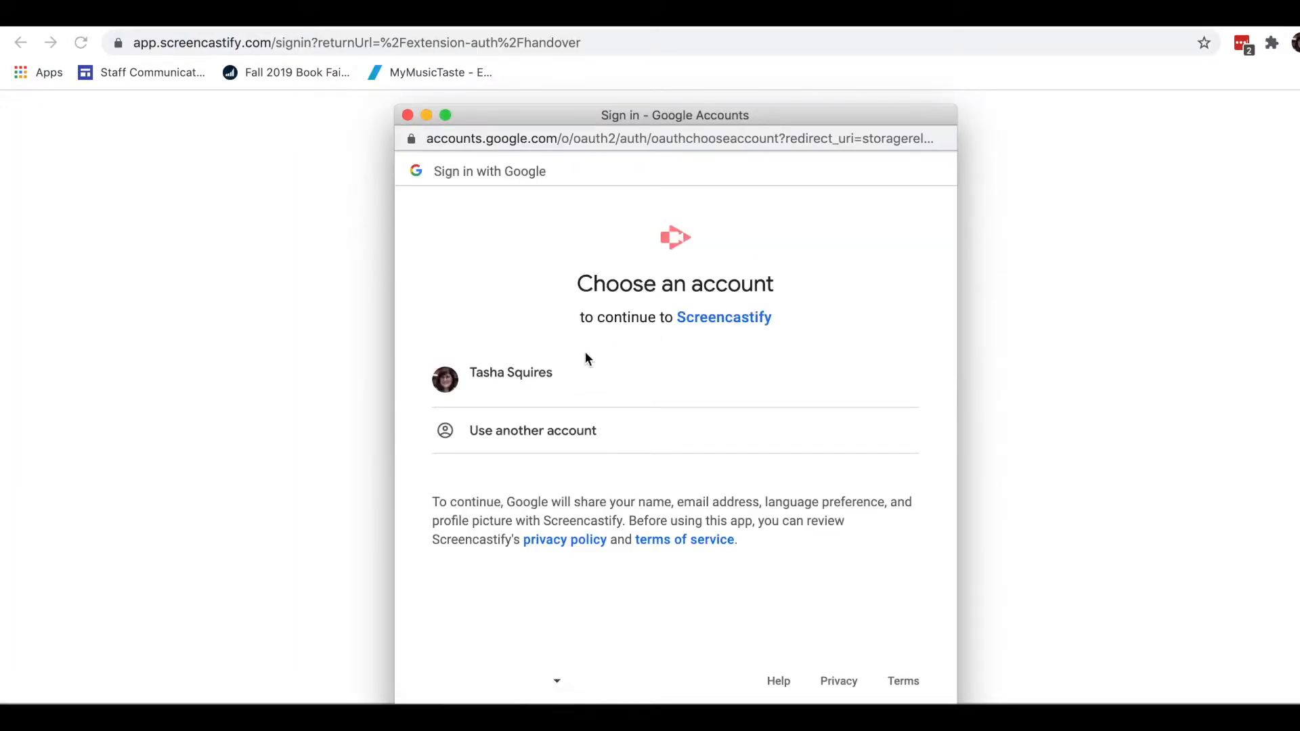
{"action": "left_click", "coordinate": [523, 373]}
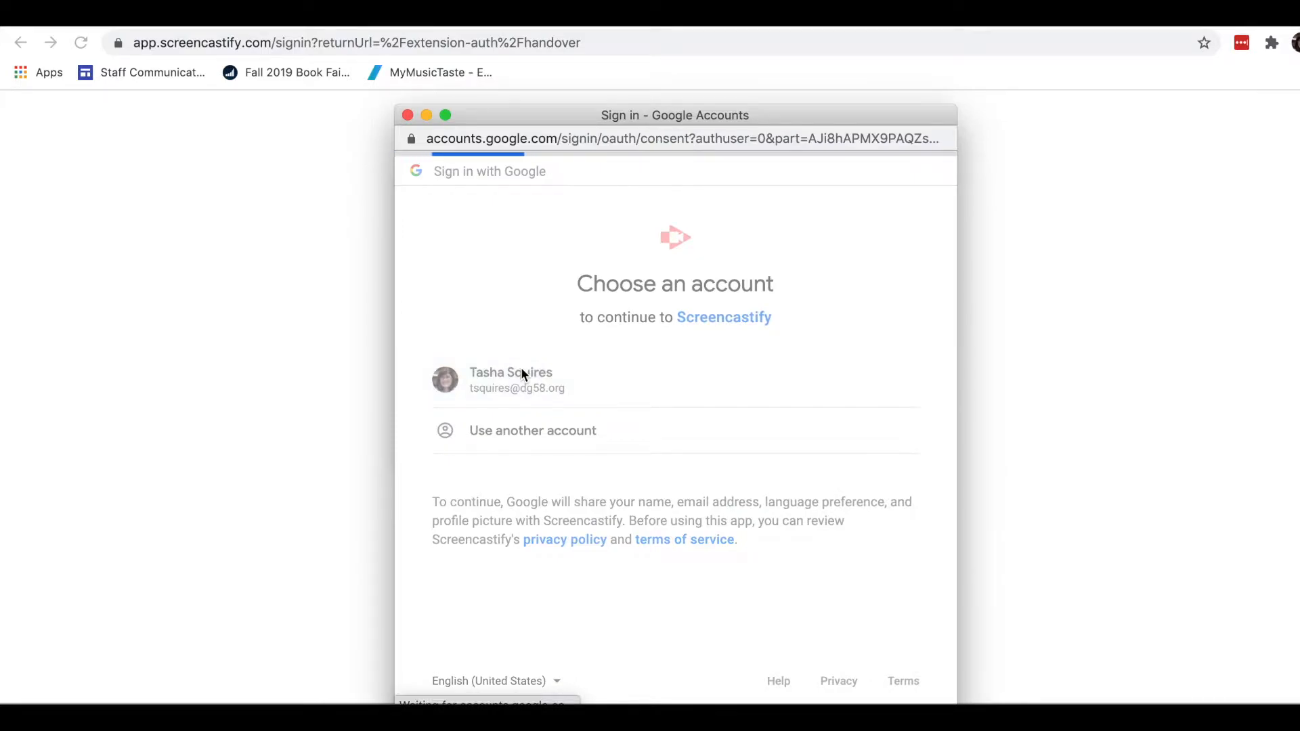
{"action": "left_click", "coordinate": [864, 679]}
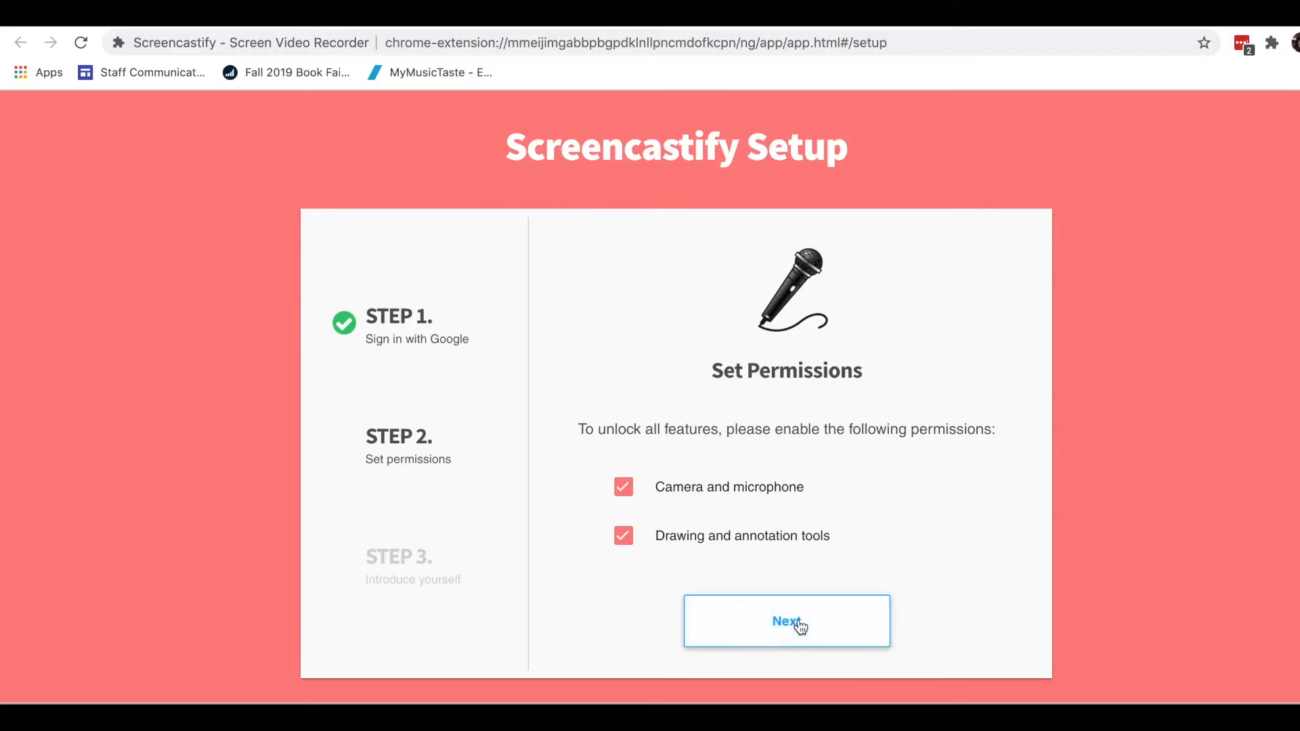
- Grant Screencastify the camera and microphone permission and the drawing and annotation tools permission
{"action": "left_click", "coordinate": [799, 626]}
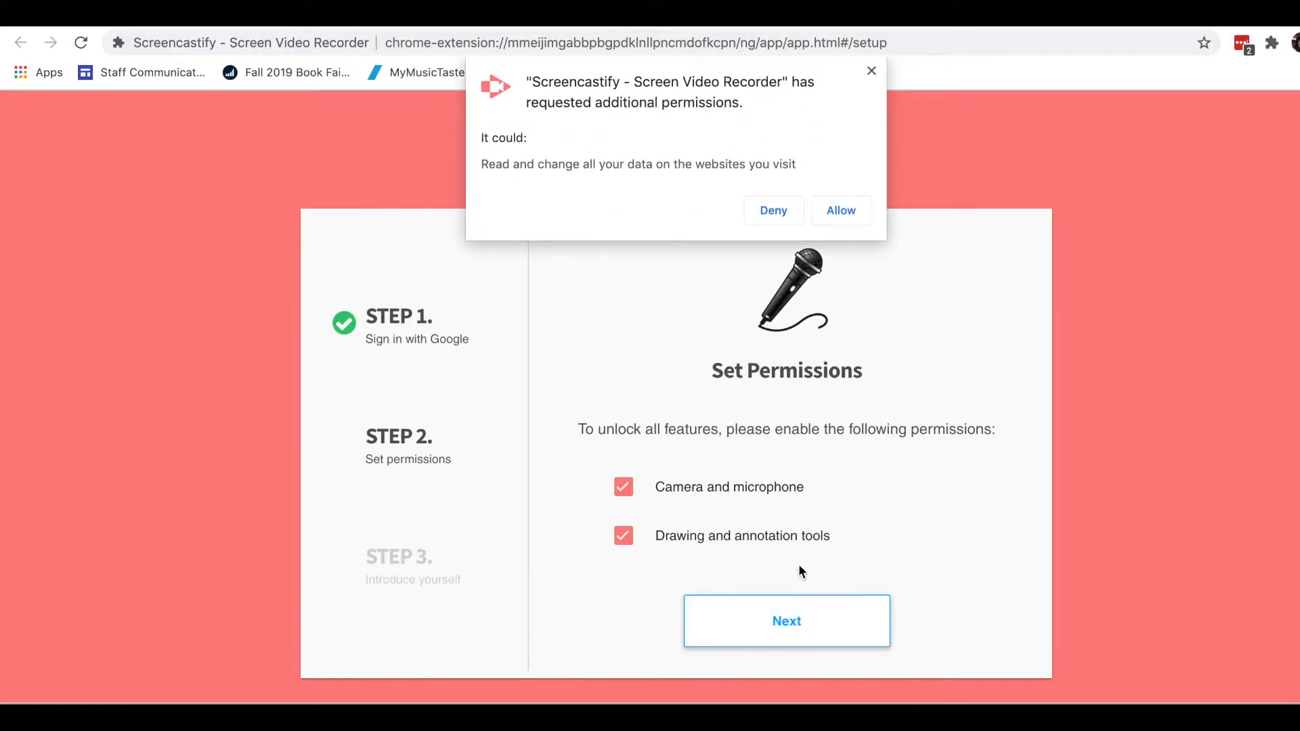
{"action": "left_click", "coordinate": [836, 209]}
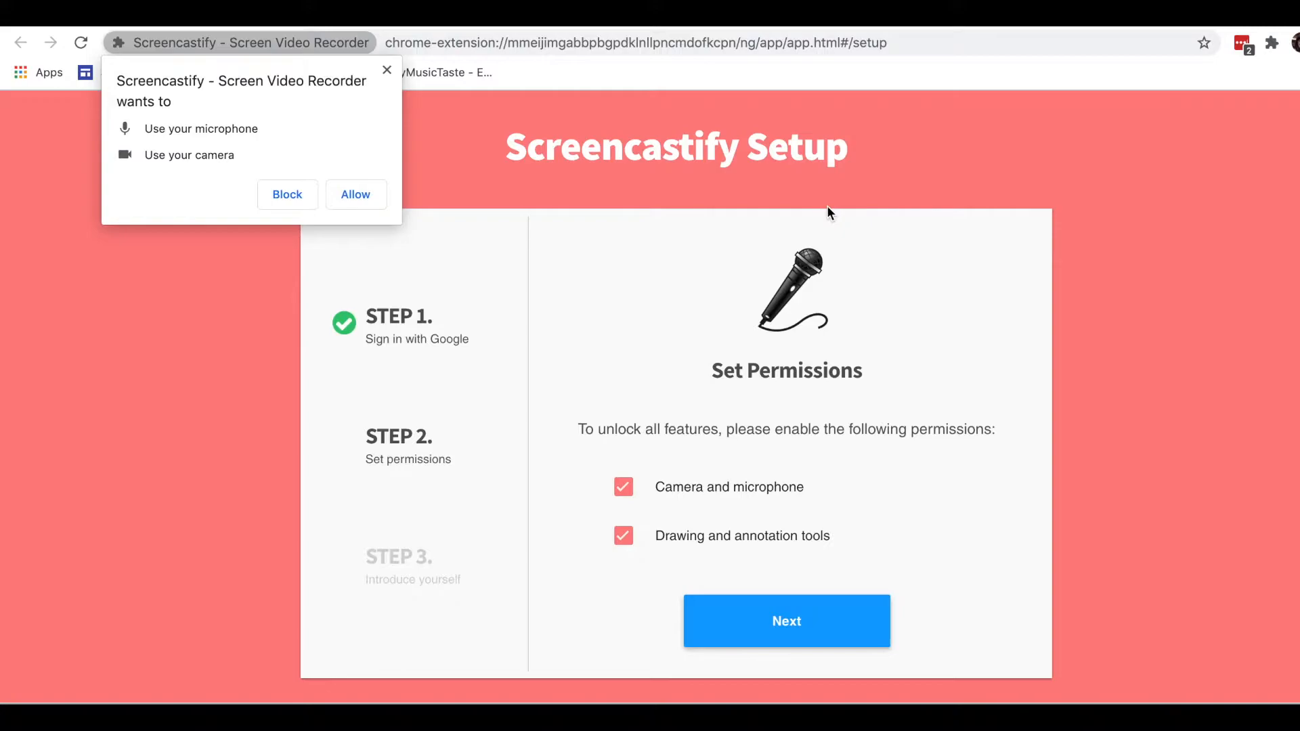
{"action": "left_click", "coordinate": [358, 202]}
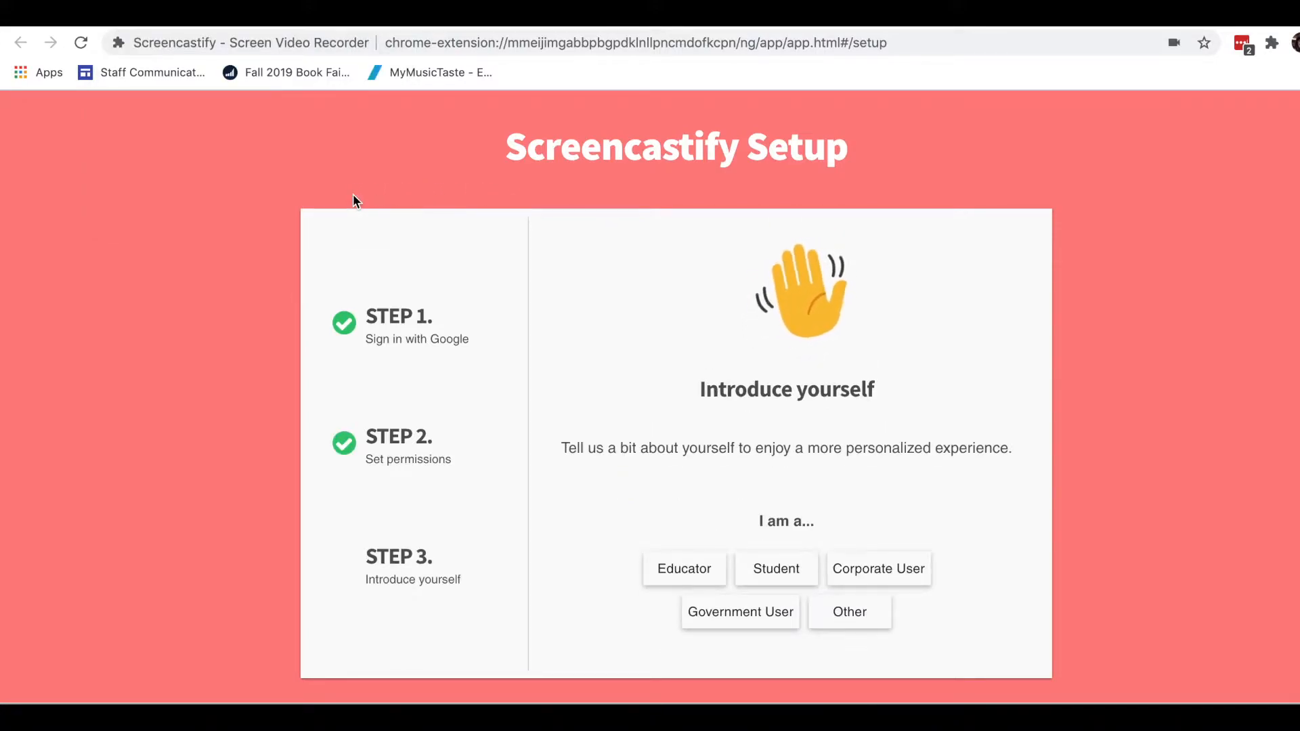
- Complete the Screencastify introduction as an Educator at the Grade School level
{"action": "left_click", "coordinate": [687, 572]}
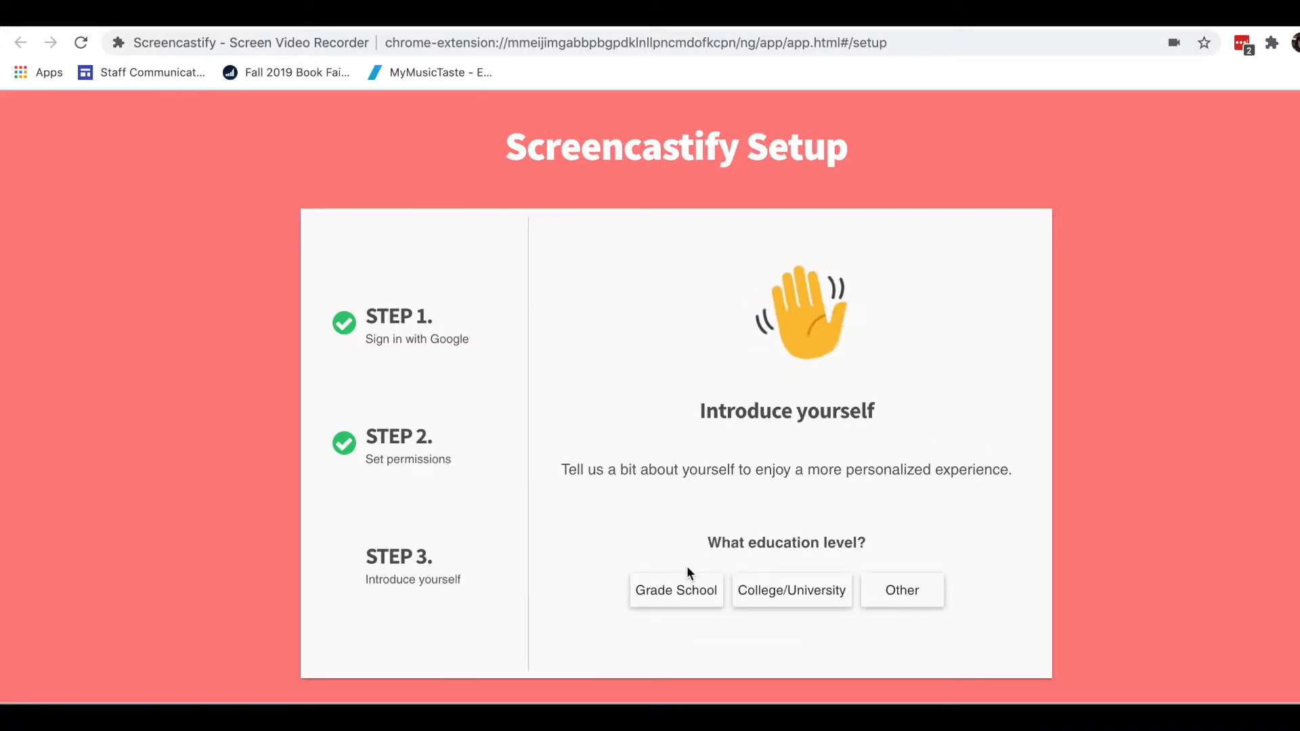
{"action": "left_click", "coordinate": [663, 593]}
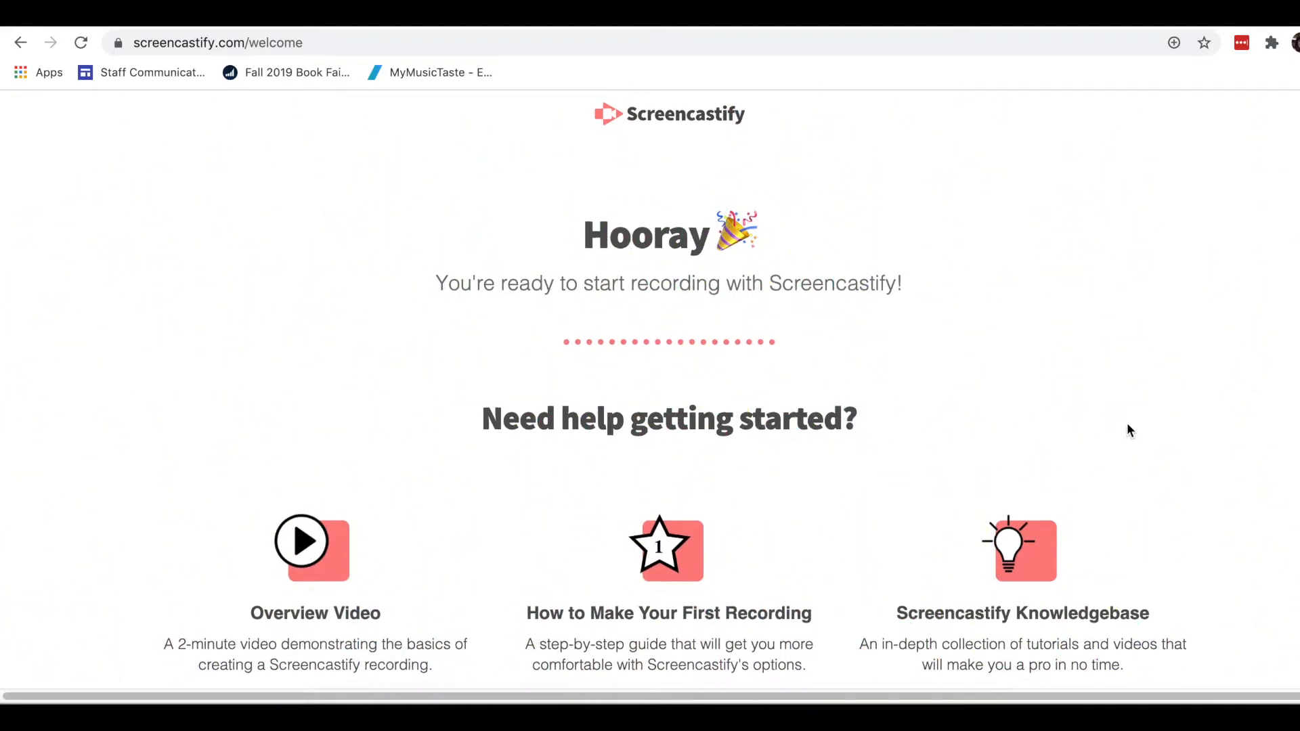
{"action": "scroll", "coordinate": [1126, 422], "scroll_direction": "down", "scroll_amount": 2}
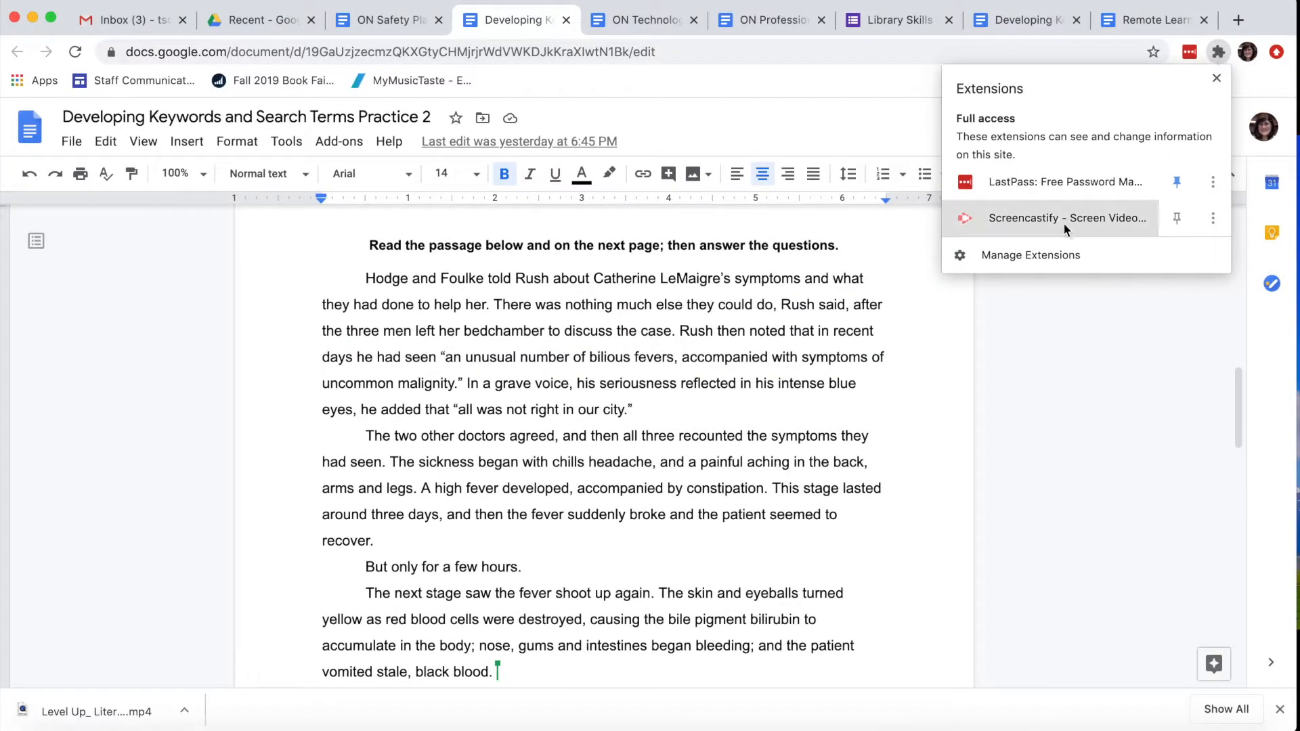
- Start a Screencastify desktop recording from the document with the microphone and embedded webcam switched on
{"action": "left_click", "coordinate": [1041, 218]}
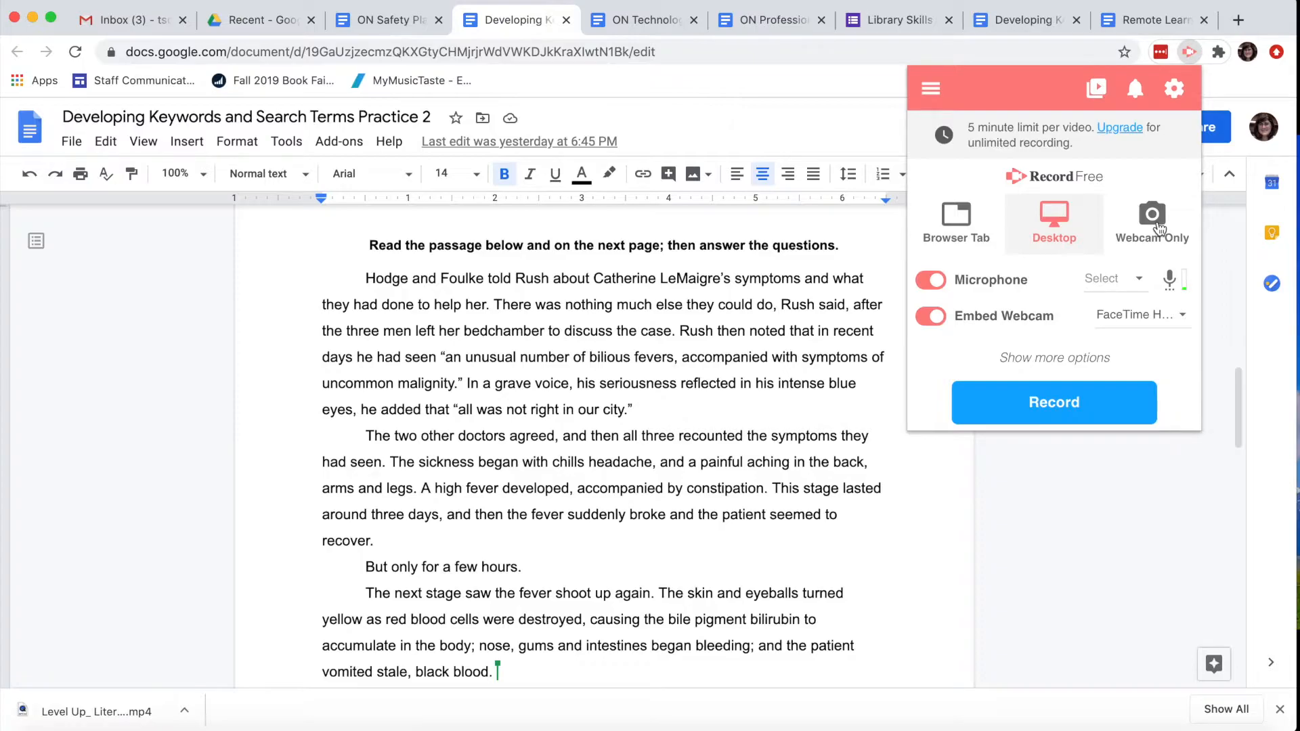
{"action": "left_click", "coordinate": [987, 318]}
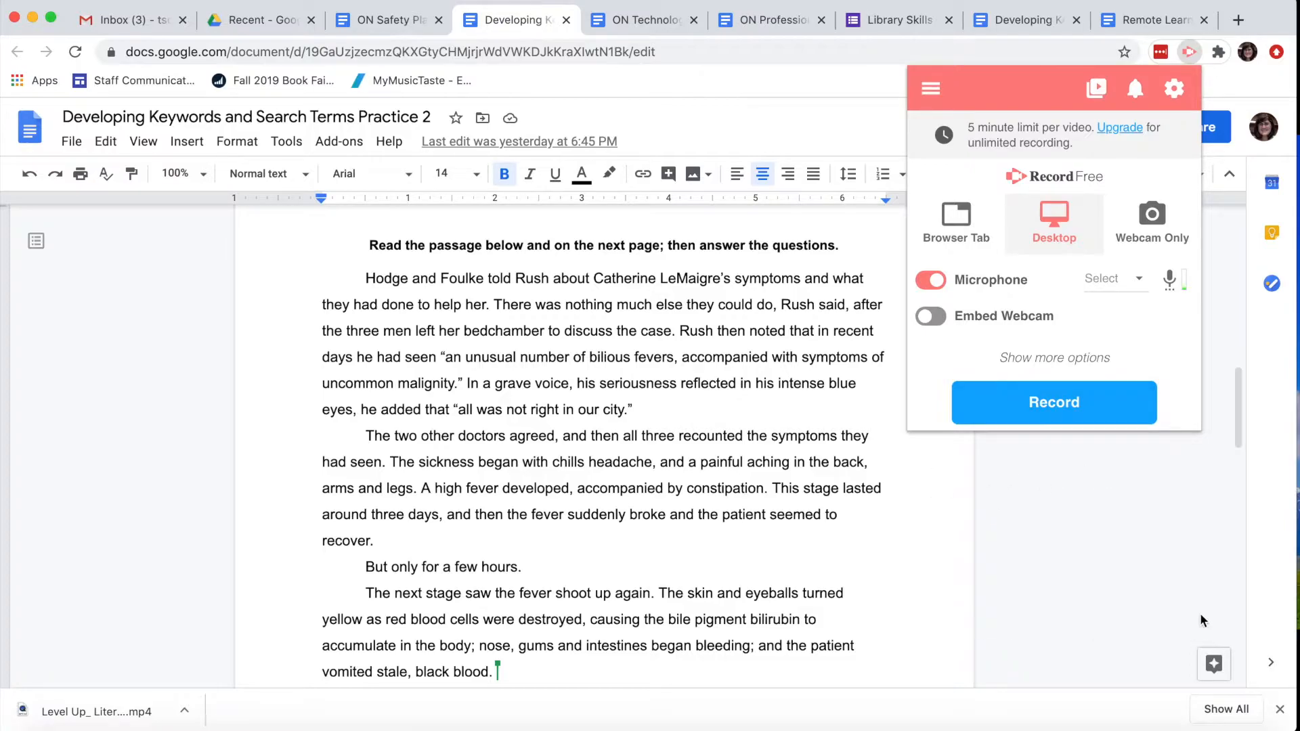
{"action": "left_click", "coordinate": [928, 315]}
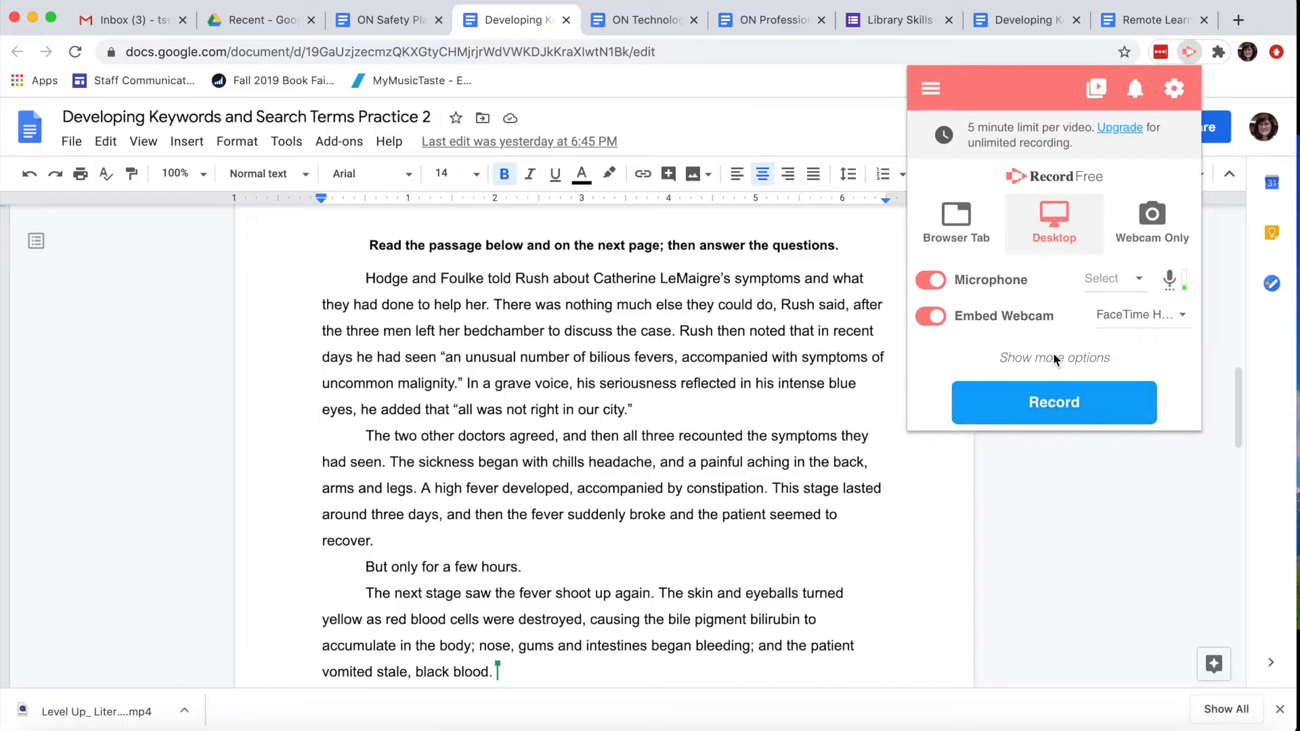
{"action": "left_click", "coordinate": [1046, 400]}
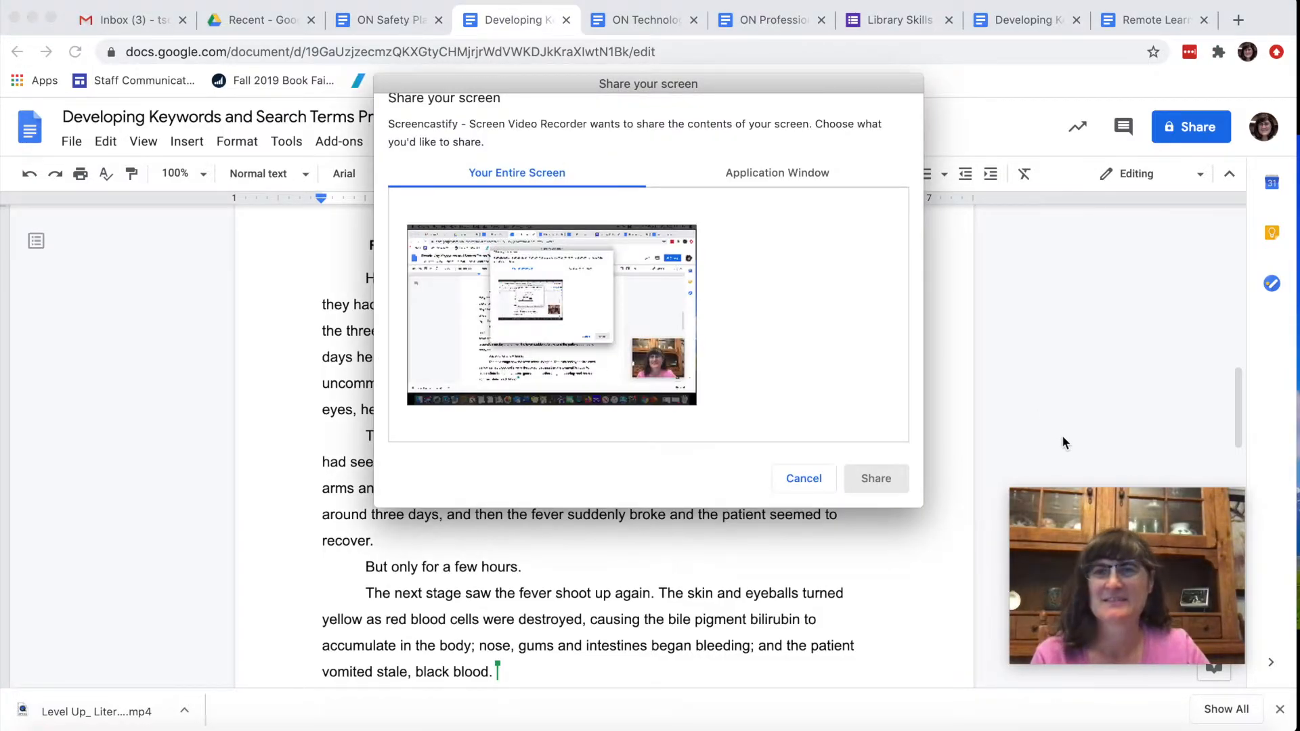
- Move the webcam preview slightly up and share the entire screen instead of an application window
{"action": "left_click_drag", "start_coordinate": [1098, 595], "coordinate": [1066, 473]}
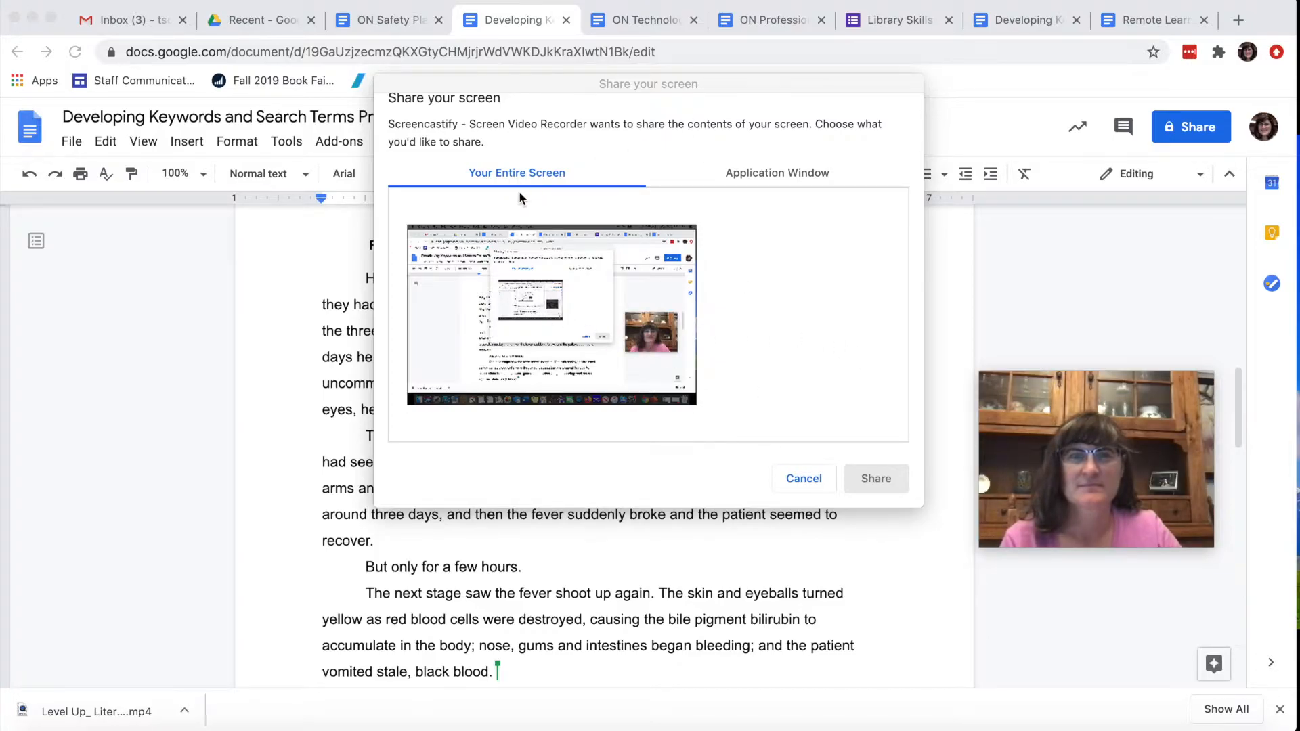
{"action": "left_click", "coordinate": [800, 183]}
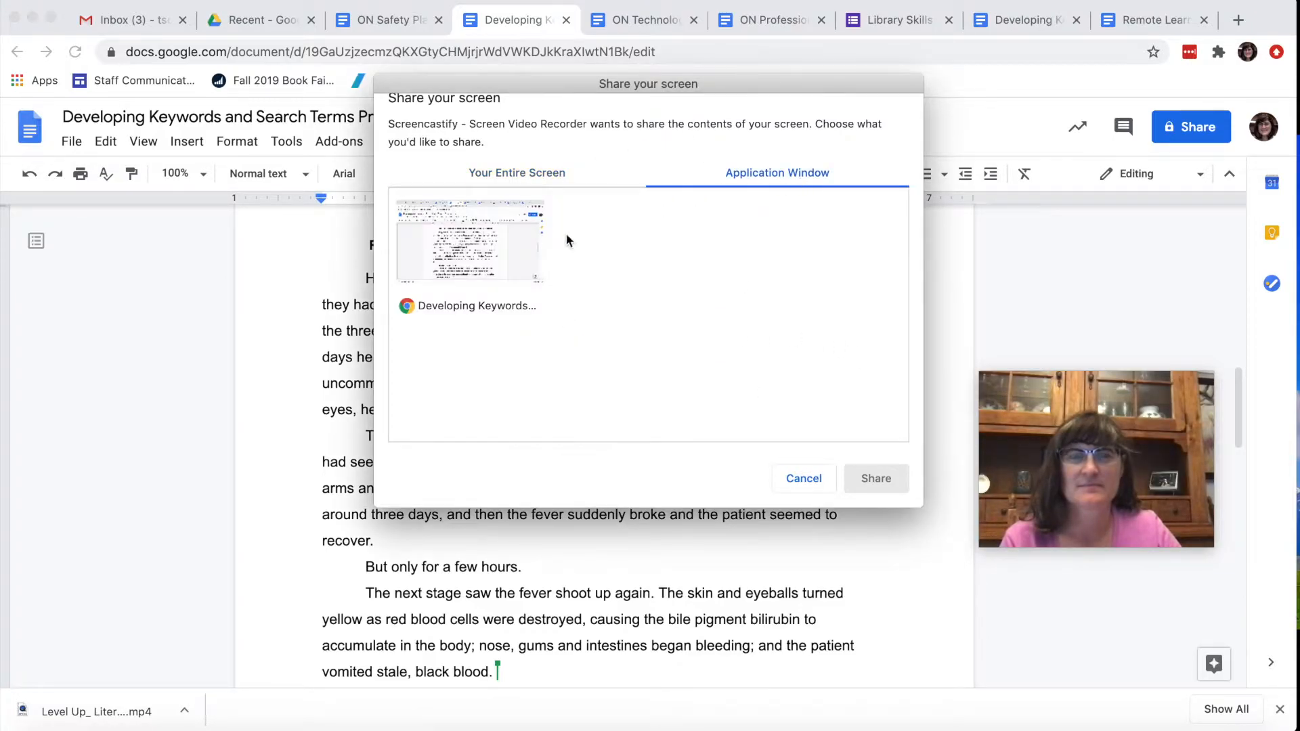
{"action": "left_click", "coordinate": [525, 176]}
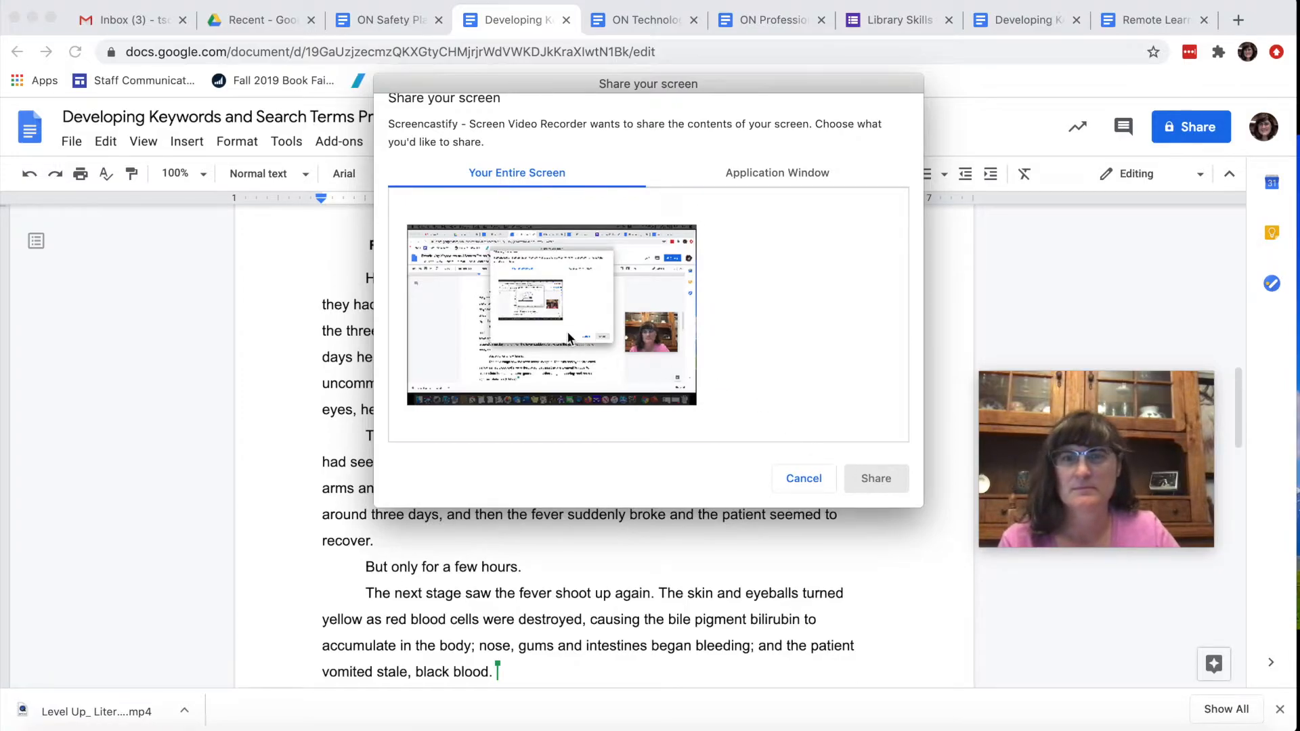
{"action": "left_click", "coordinate": [593, 340]}
{"action": "left_click", "coordinate": [875, 478]}
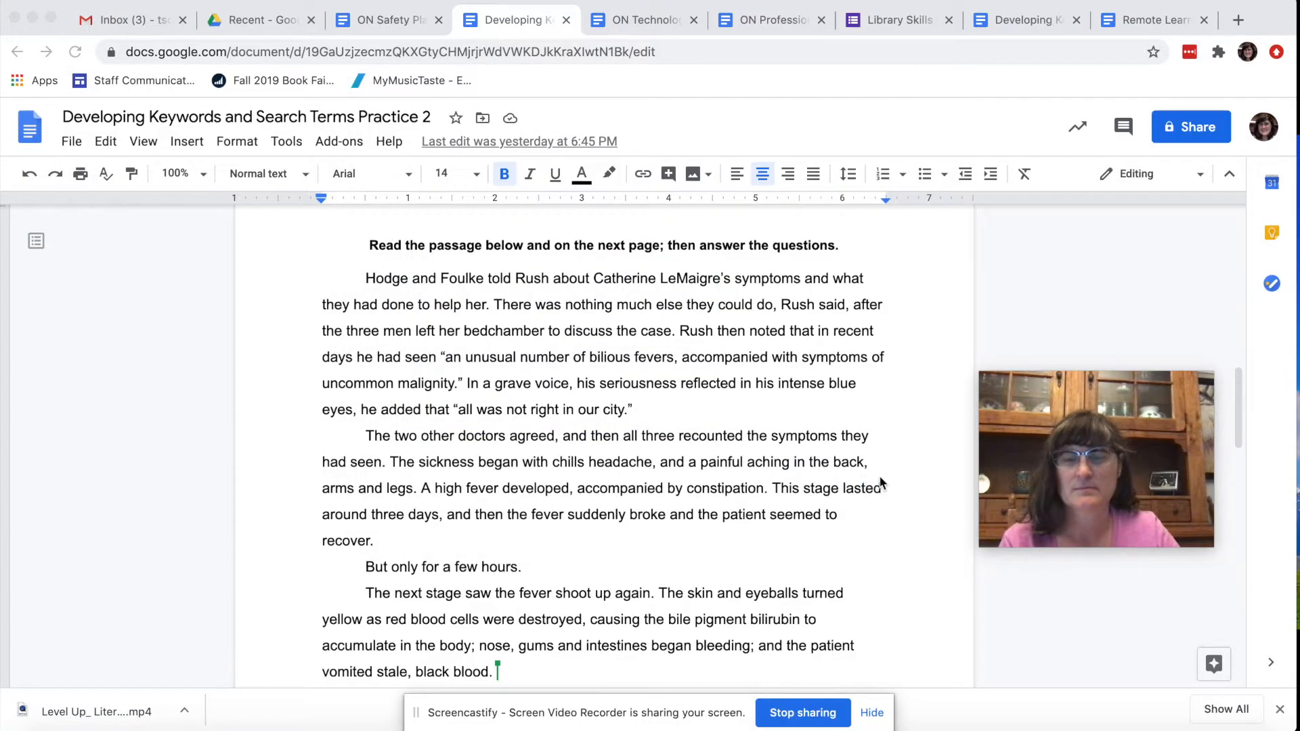
- Move the webcam picture further up, beside the opening paragraph of the reading passage
{"action": "mouse_move", "coordinate": [1049, 440]}
{"action": "left_click_drag", "start_coordinate": [1087, 405], "coordinate": [1100, 258]}
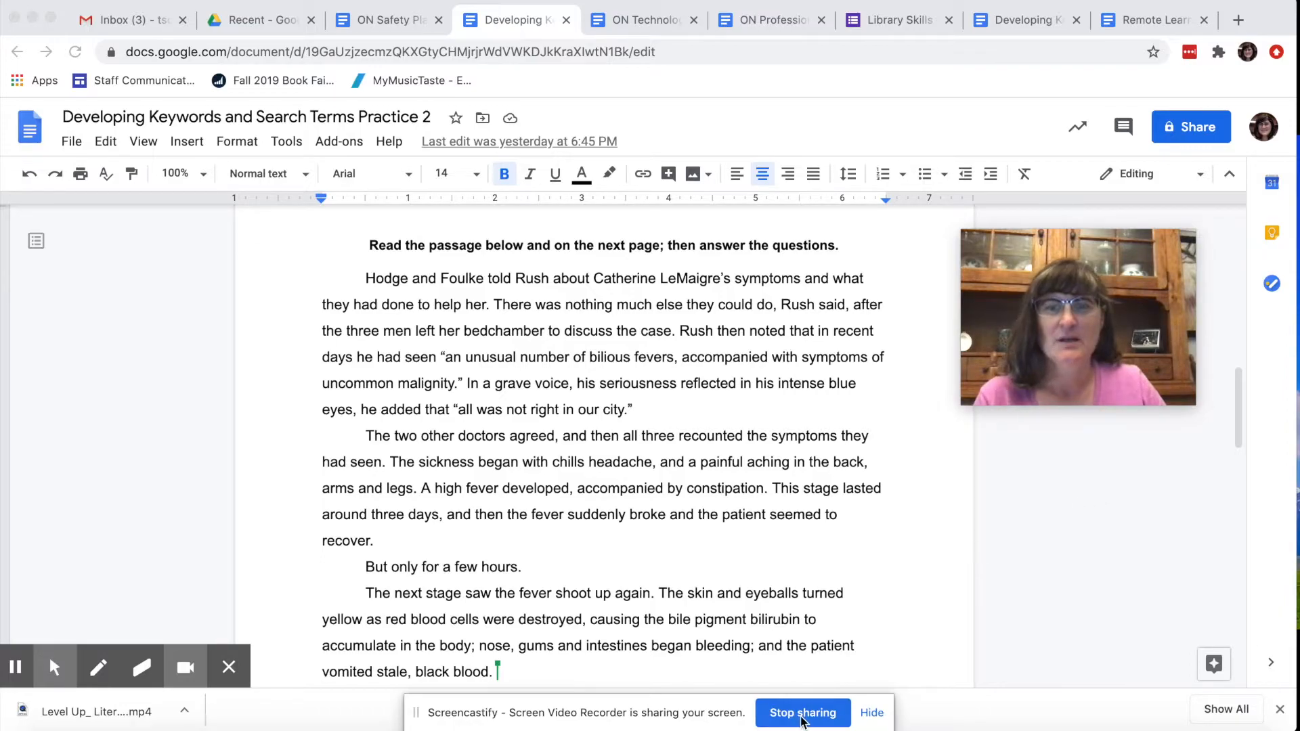
{"action": "left_click", "coordinate": [871, 714]}
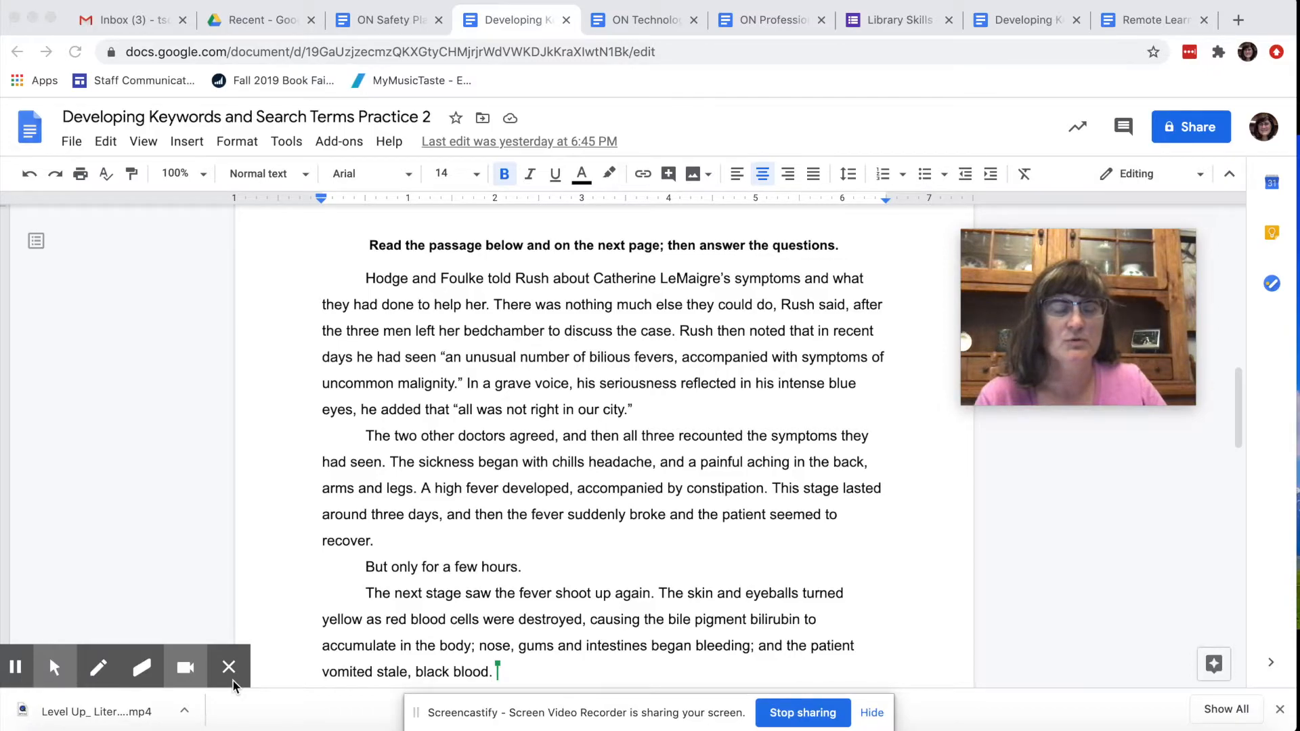
- Turn on "Hide cursor when not moved" in the recording's mouse options
{"action": "left_click", "coordinate": [57, 676]}
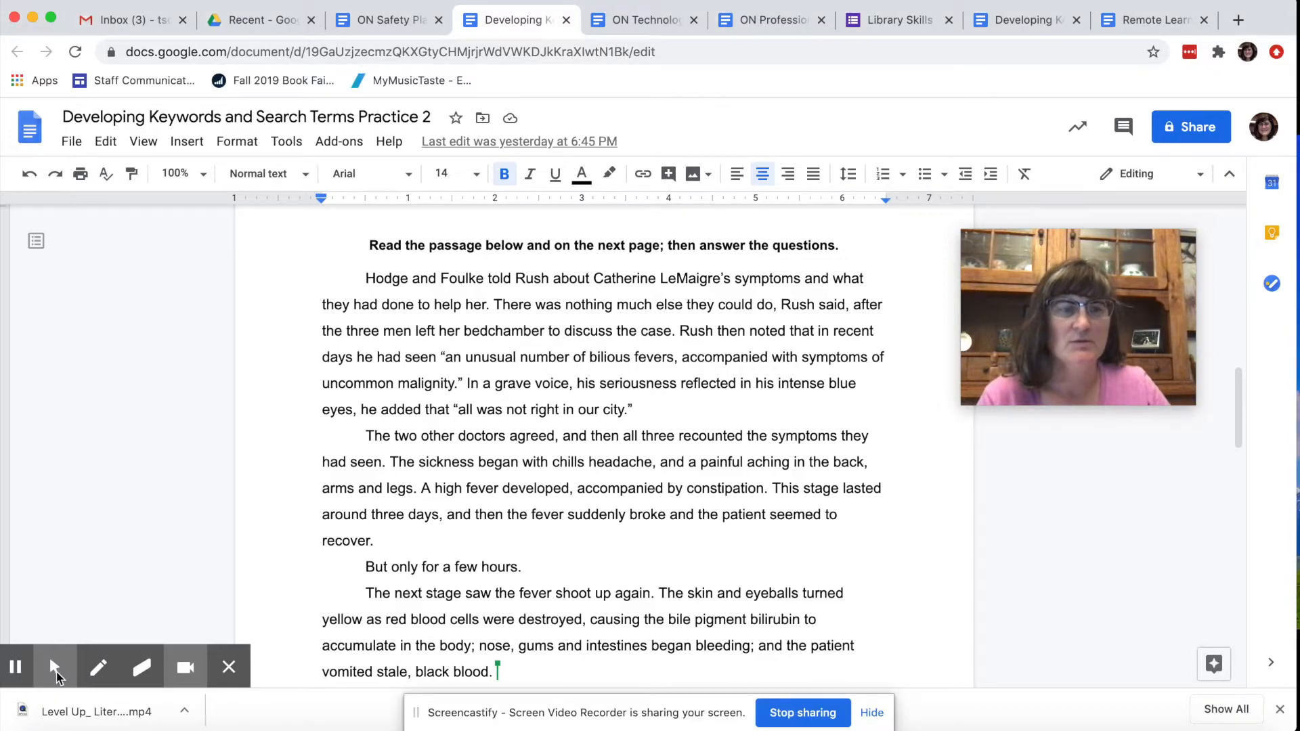
{"action": "left_click", "coordinate": [54, 670]}
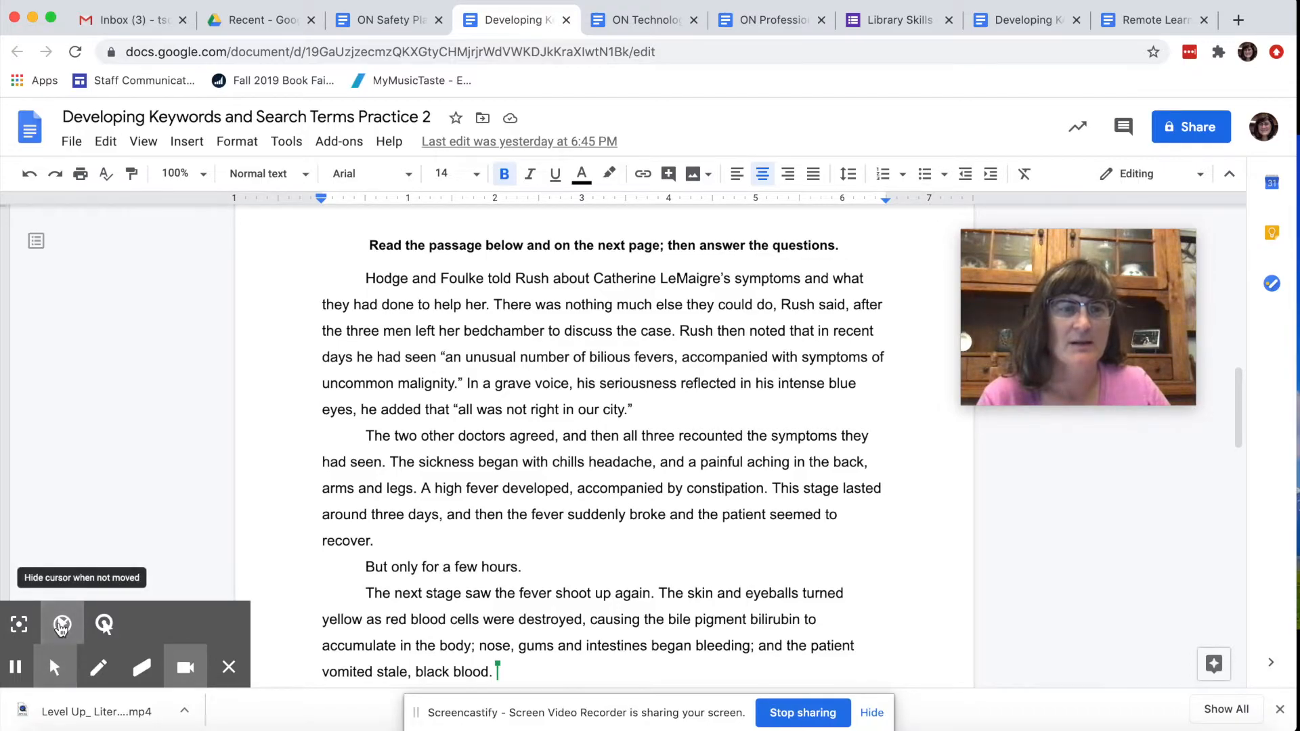
{"action": "left_click", "coordinate": [61, 624]}
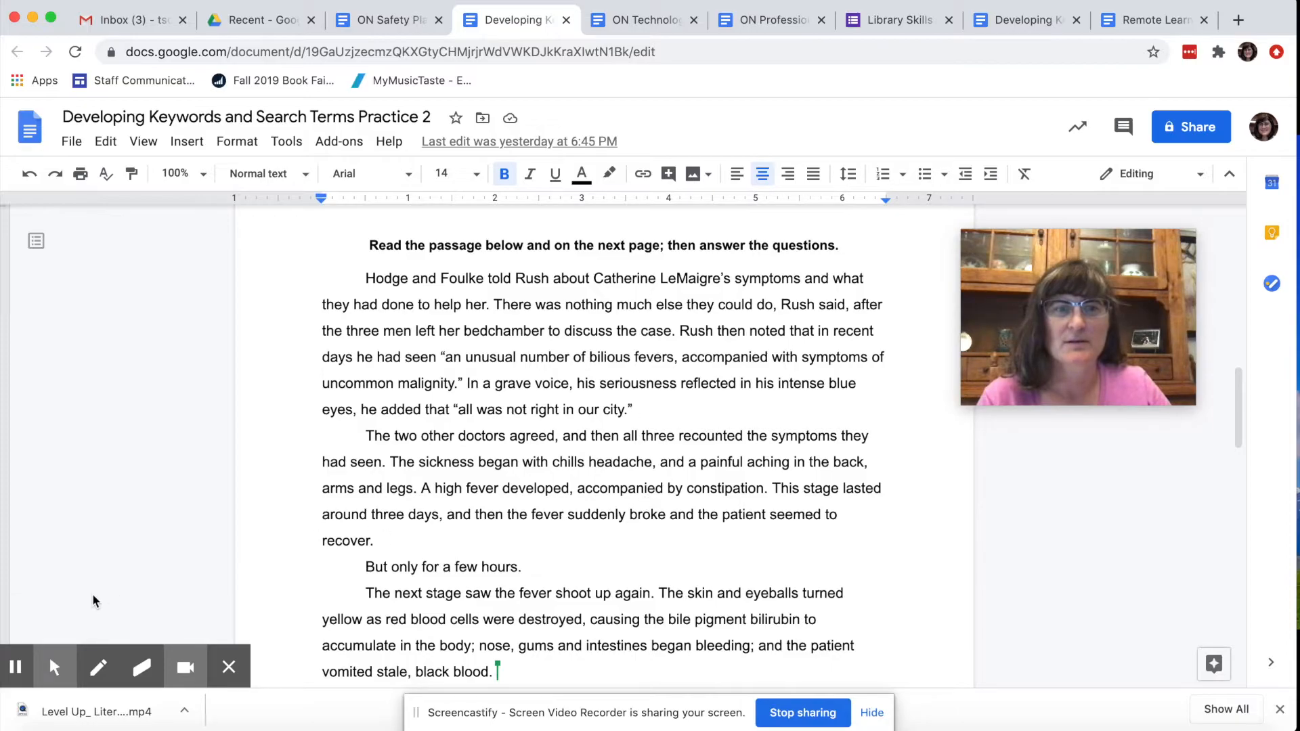
- Turn on the Focus Mouse spotlight in the recording's mouse options
{"action": "left_click", "coordinate": [59, 652]}
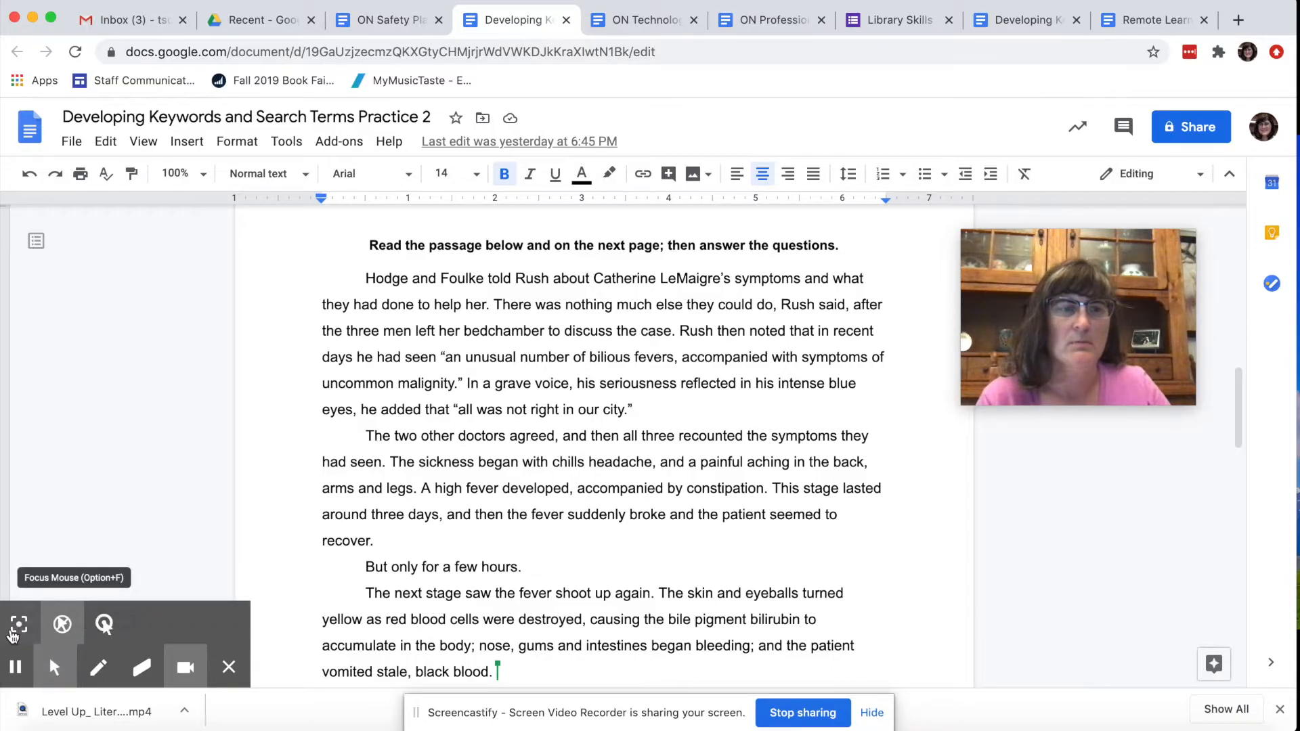
{"action": "left_click", "coordinate": [16, 630]}
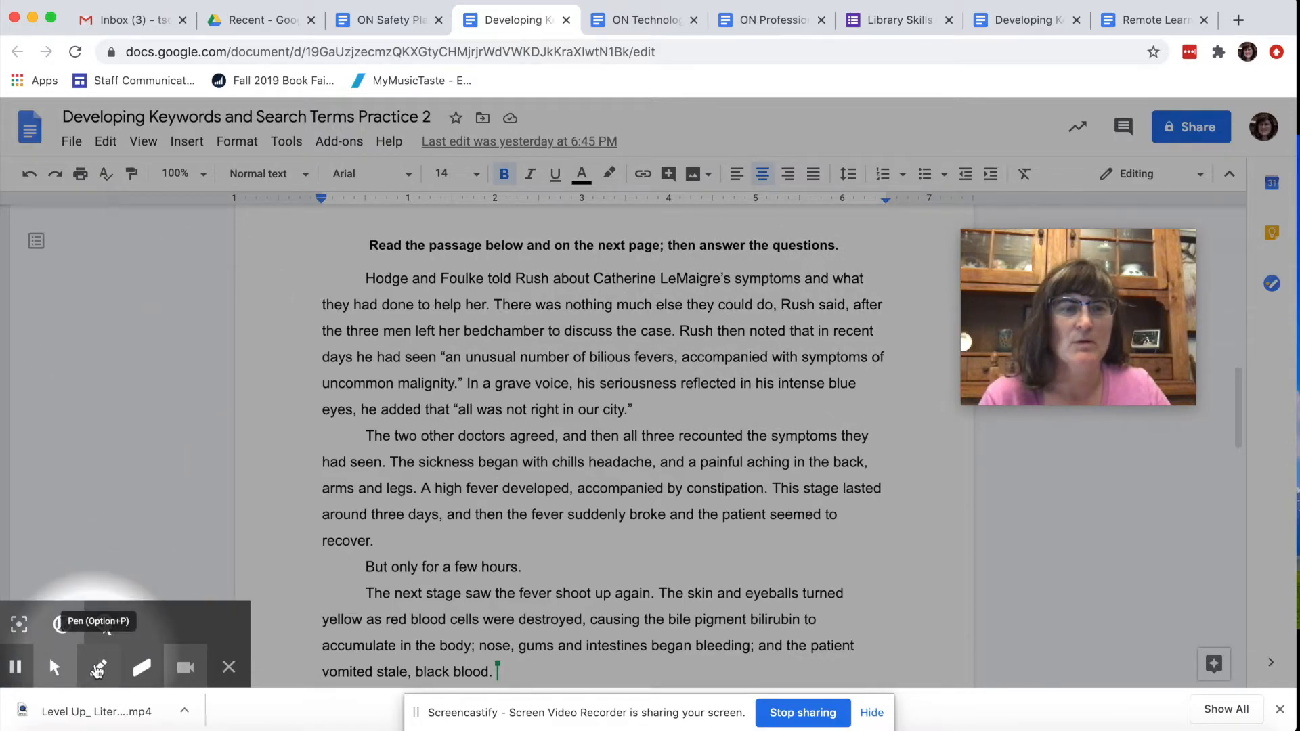
- Use the blue pen to underline "fevers", "symptoms" and the three doctors' names in the passage's first paragraph
{"action": "left_click", "coordinate": [98, 668]}
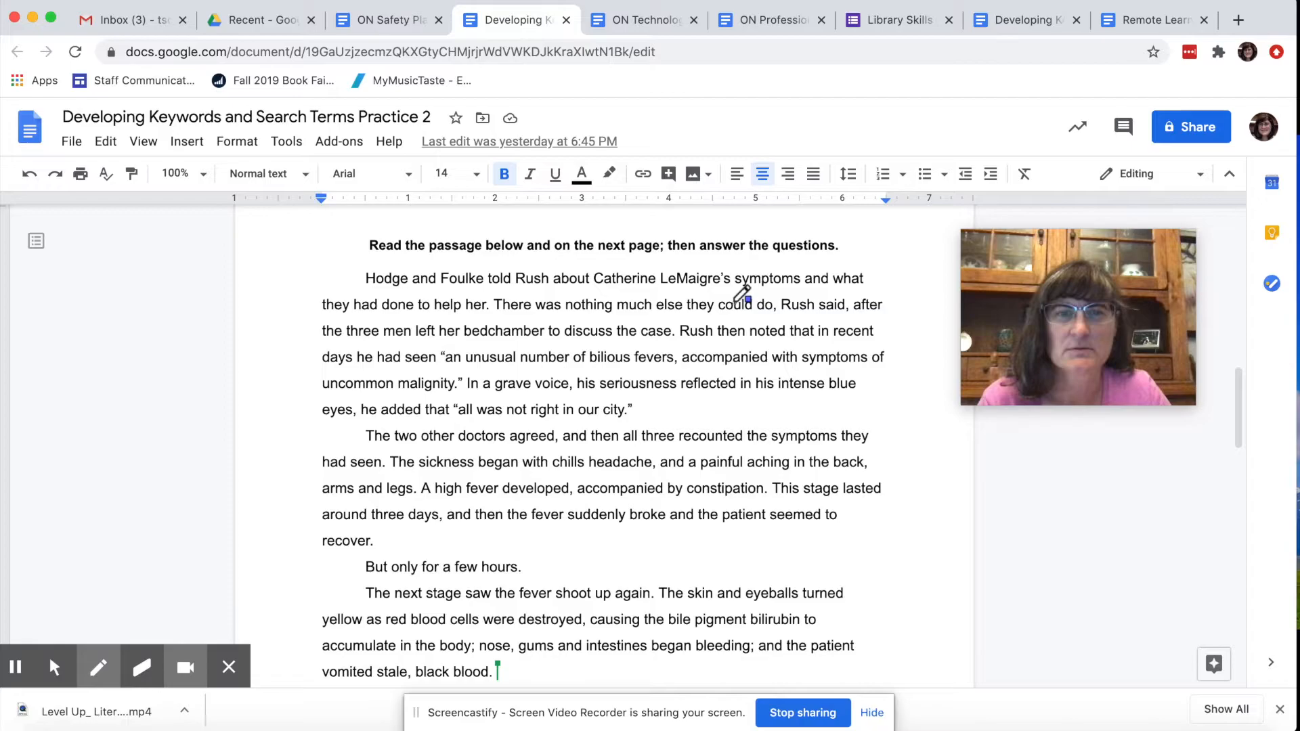
{"action": "left_click_drag", "start_coordinate": [636, 369], "coordinate": [674, 366]}
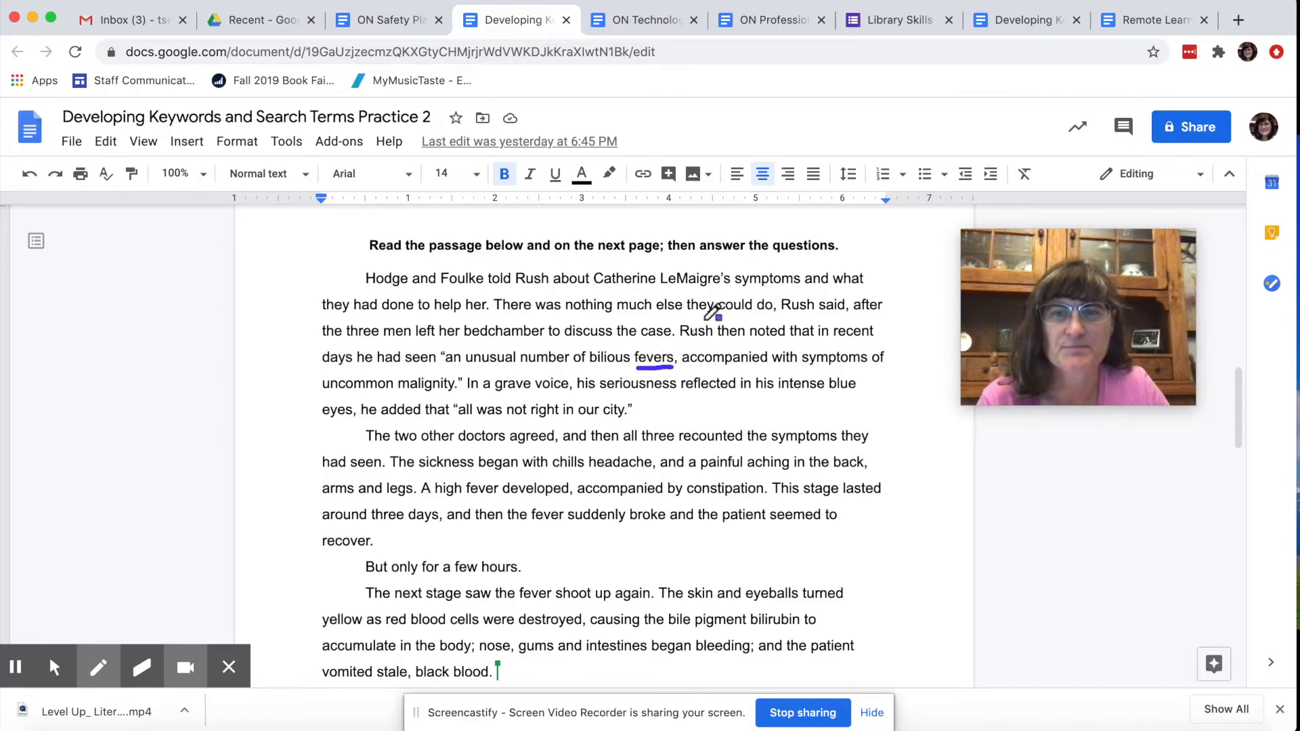
{"action": "left_click_drag", "start_coordinate": [733, 292], "coordinate": [805, 293]}
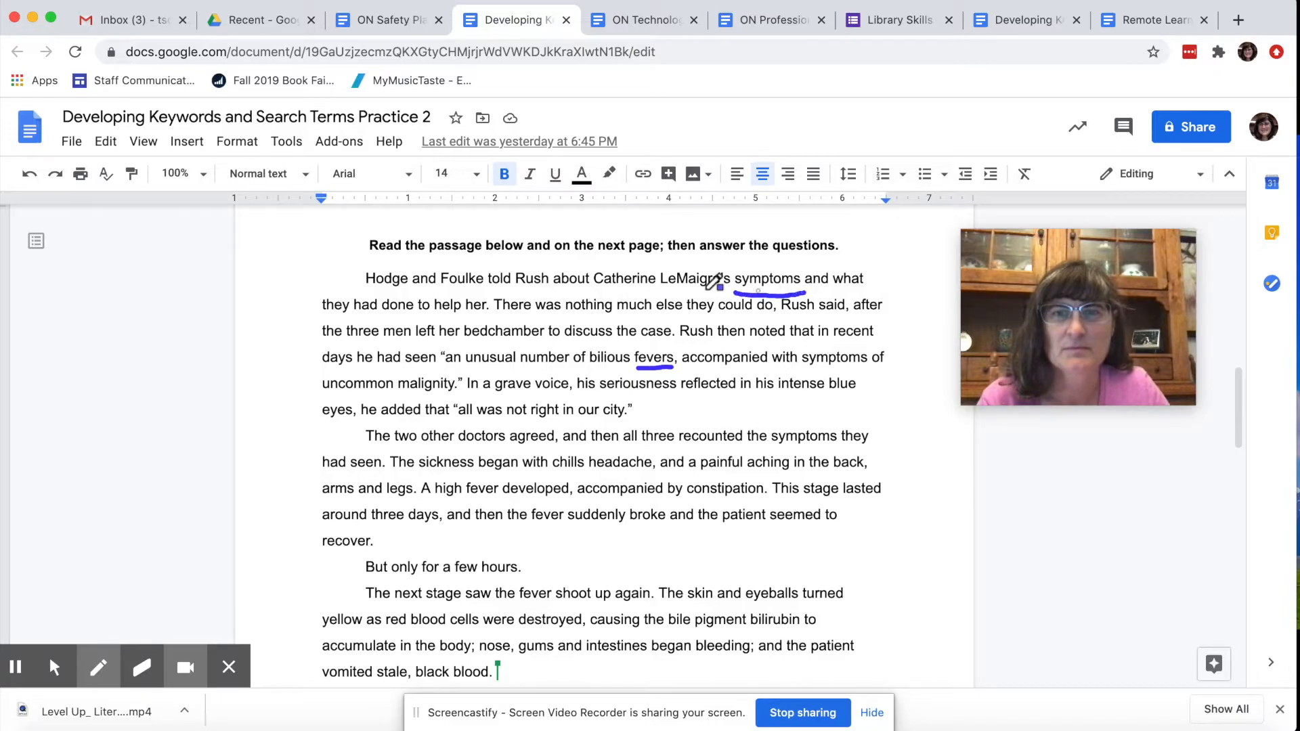
{"action": "left_click", "coordinate": [520, 291]}
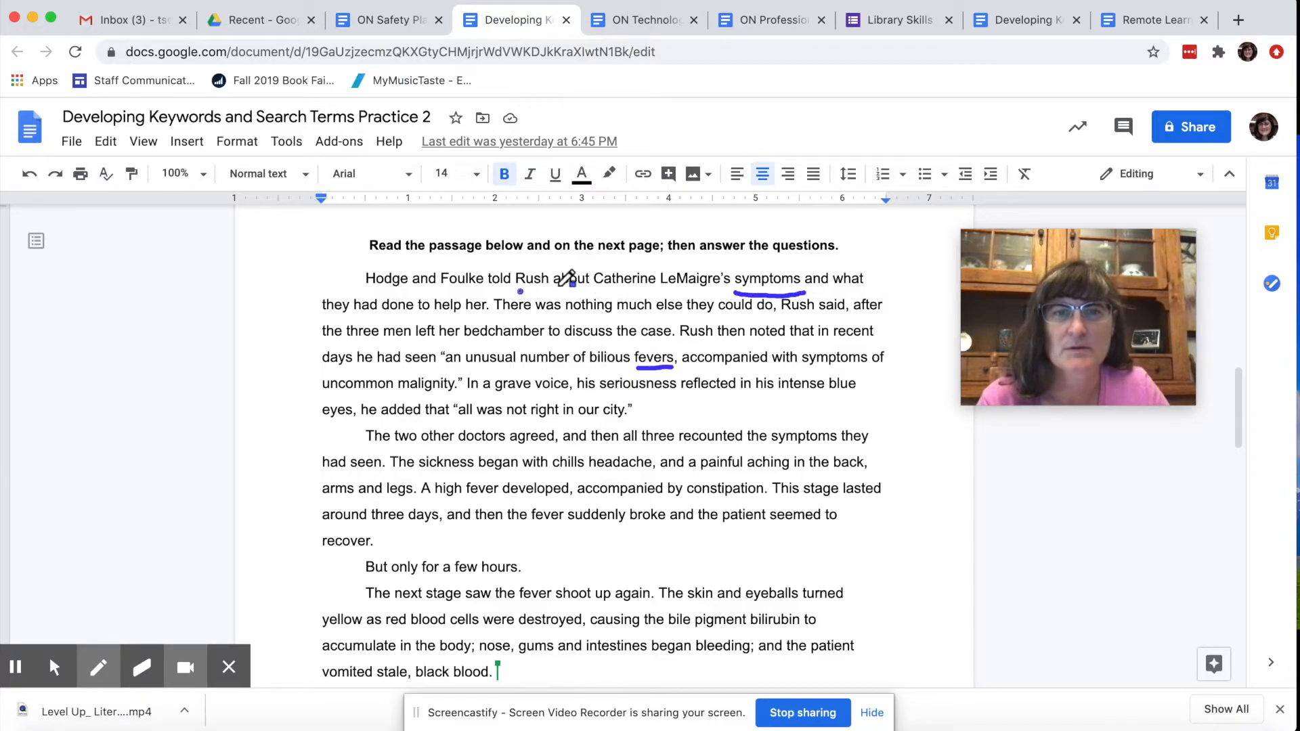
{"action": "left_click_drag", "start_coordinate": [561, 289], "coordinate": [413, 292]}
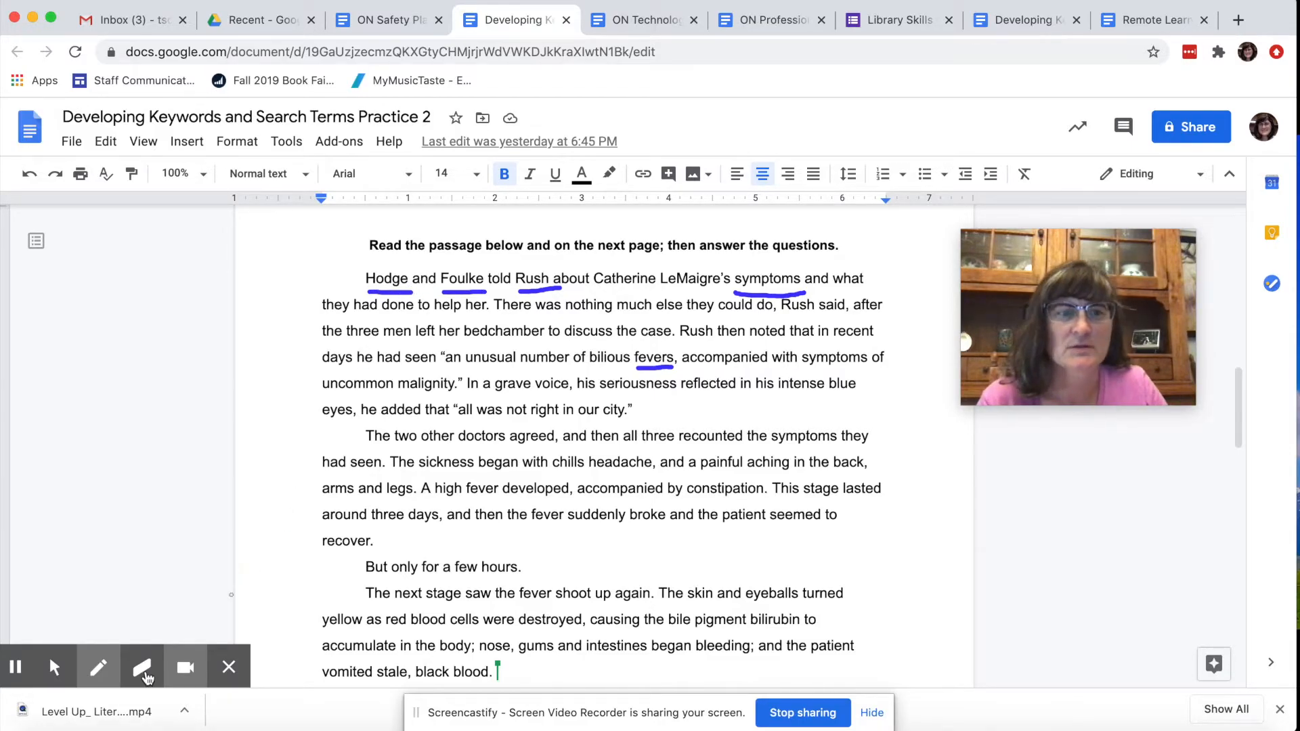
- Underline "sickness", "headache" and "fever" in the second paragraph with the blue pen and handwrite "Fever" in the margin beside the passage
{"action": "left_click", "coordinate": [144, 662]}
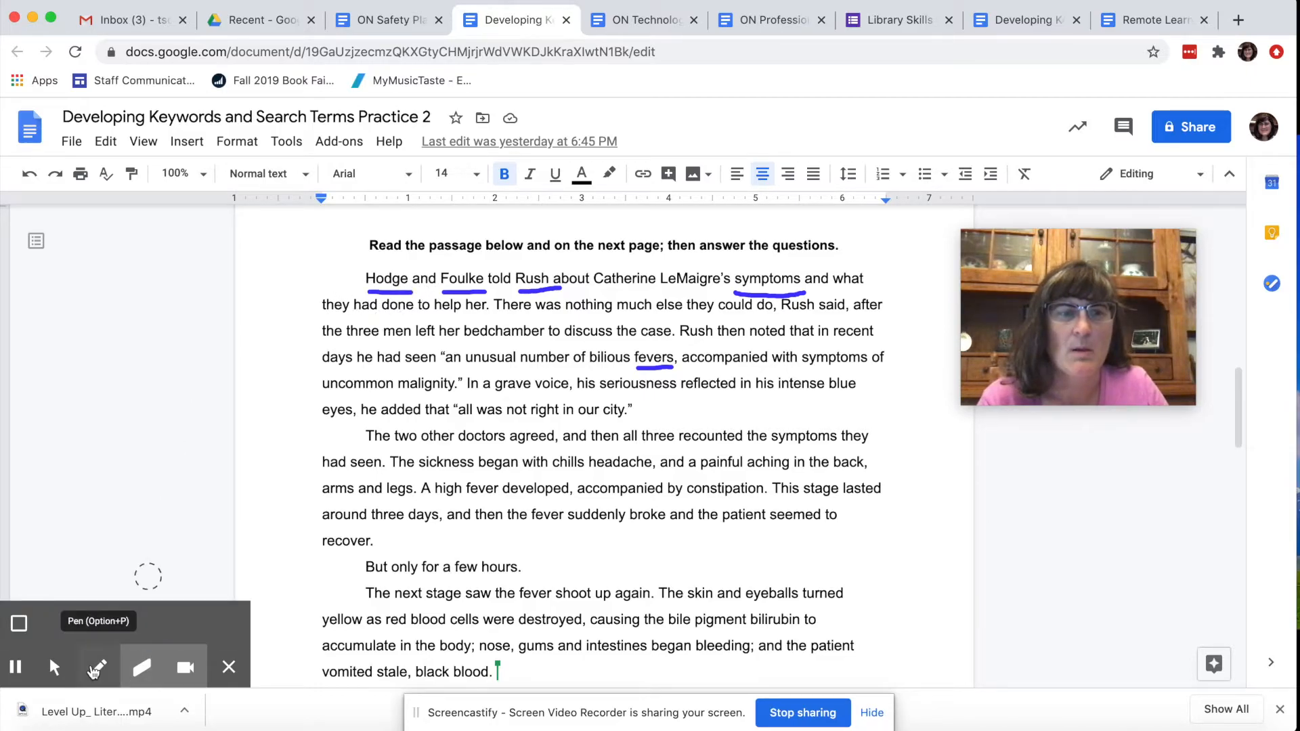
{"action": "left_click", "coordinate": [95, 669]}
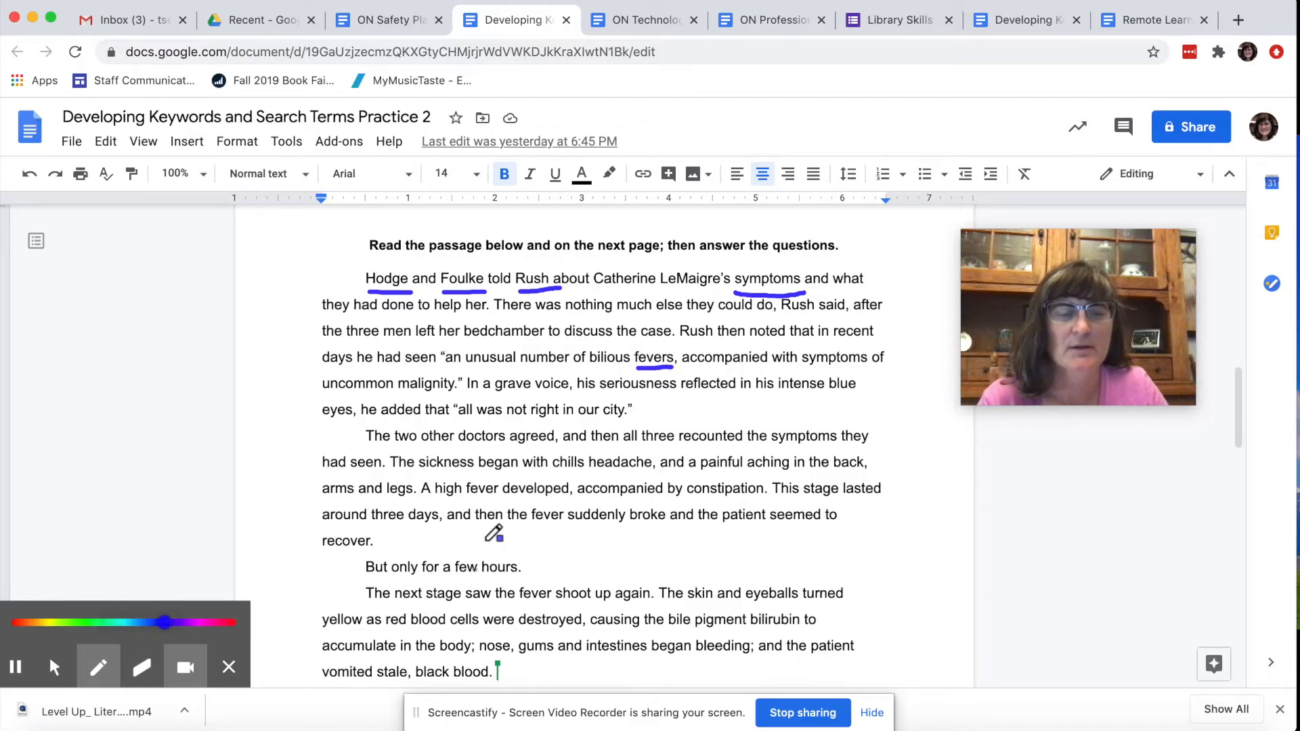
{"action": "left_click_drag", "start_coordinate": [416, 476], "coordinate": [452, 476]}
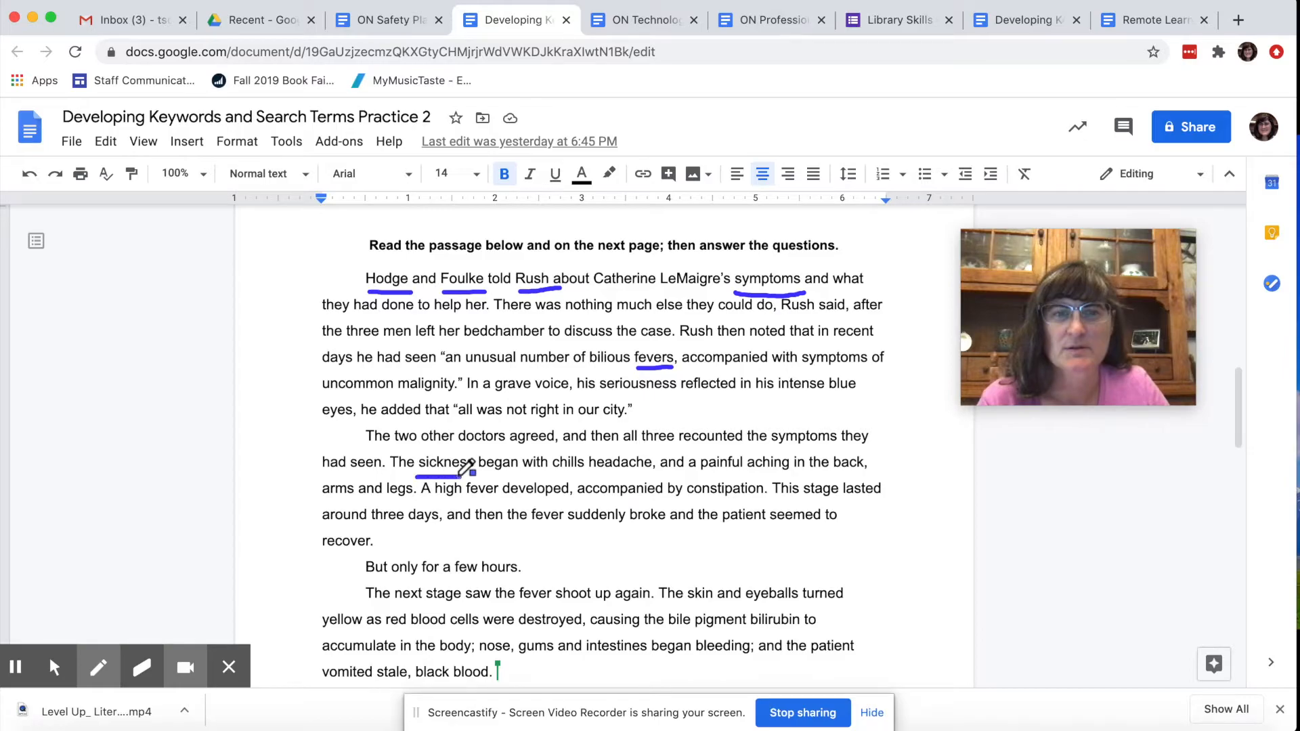
{"action": "left_click_drag", "start_coordinate": [602, 477], "coordinate": [639, 476]}
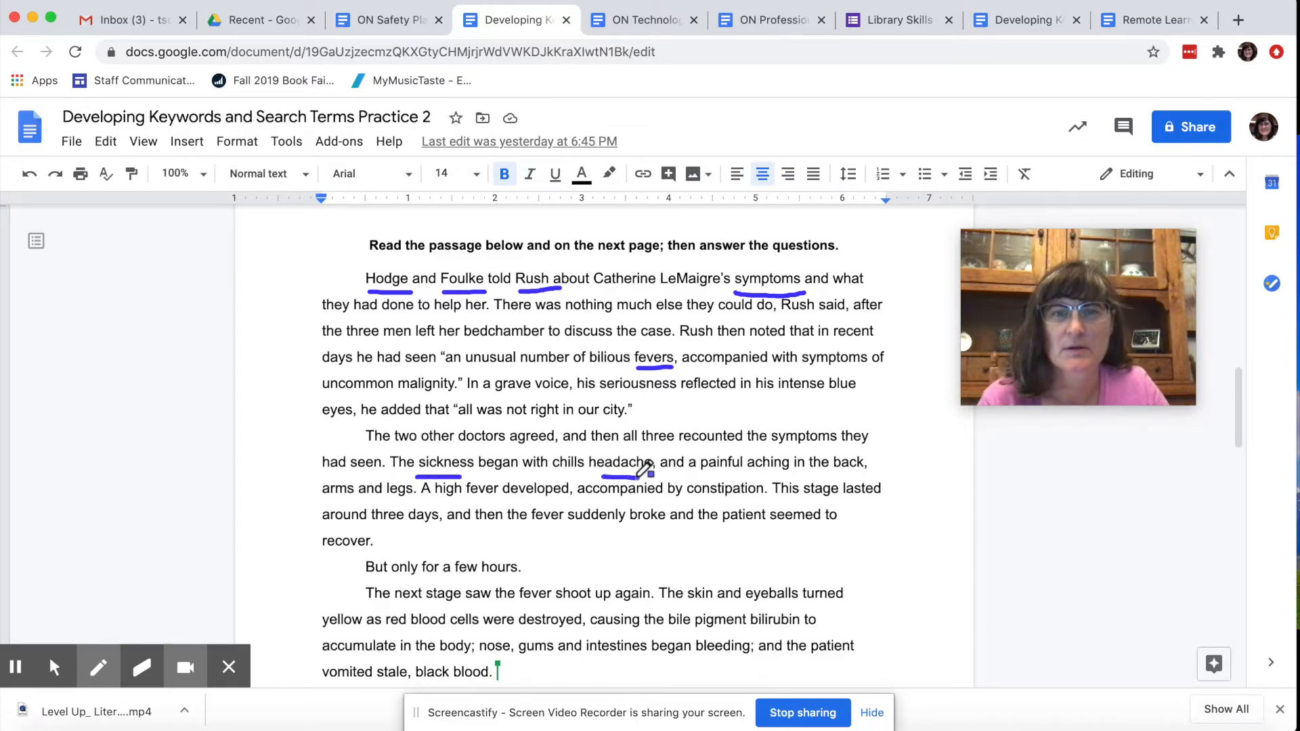
{"action": "left_click_drag", "start_coordinate": [467, 502], "coordinate": [505, 502]}
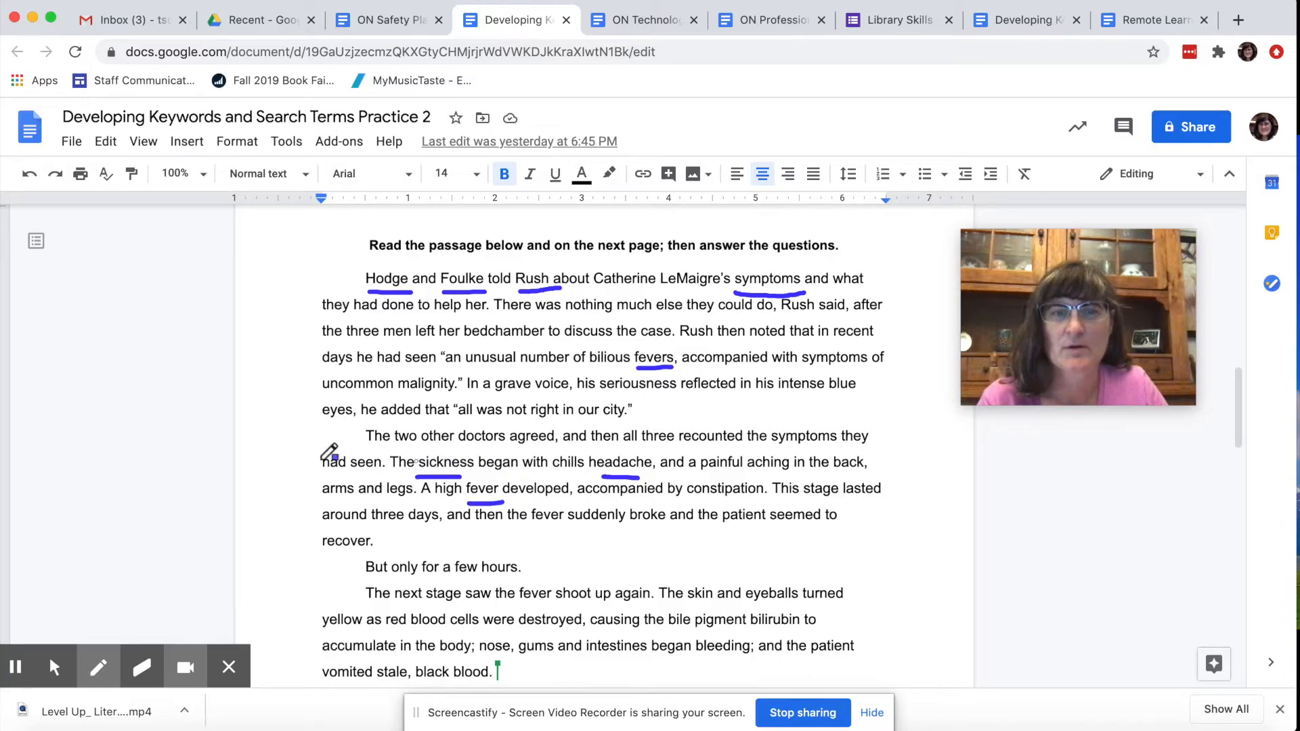
{"action": "mouse_move", "coordinate": [109, 373]}
{"action": "left_mouse_down"}
{"action": "mouse_move", "coordinate": [59, 375]}
{"action": "mouse_move", "coordinate": [71, 435]}
{"action": "mouse_move", "coordinate": [109, 407]}
{"action": "mouse_move", "coordinate": [164, 430]}
{"action": "mouse_move", "coordinate": [167, 409]}
{"action": "mouse_move", "coordinate": [197, 410]}
{"action": "mouse_move", "coordinate": [202, 434]}
{"action": "mouse_move", "coordinate": [242, 383]}
{"action": "left_mouse_up"}
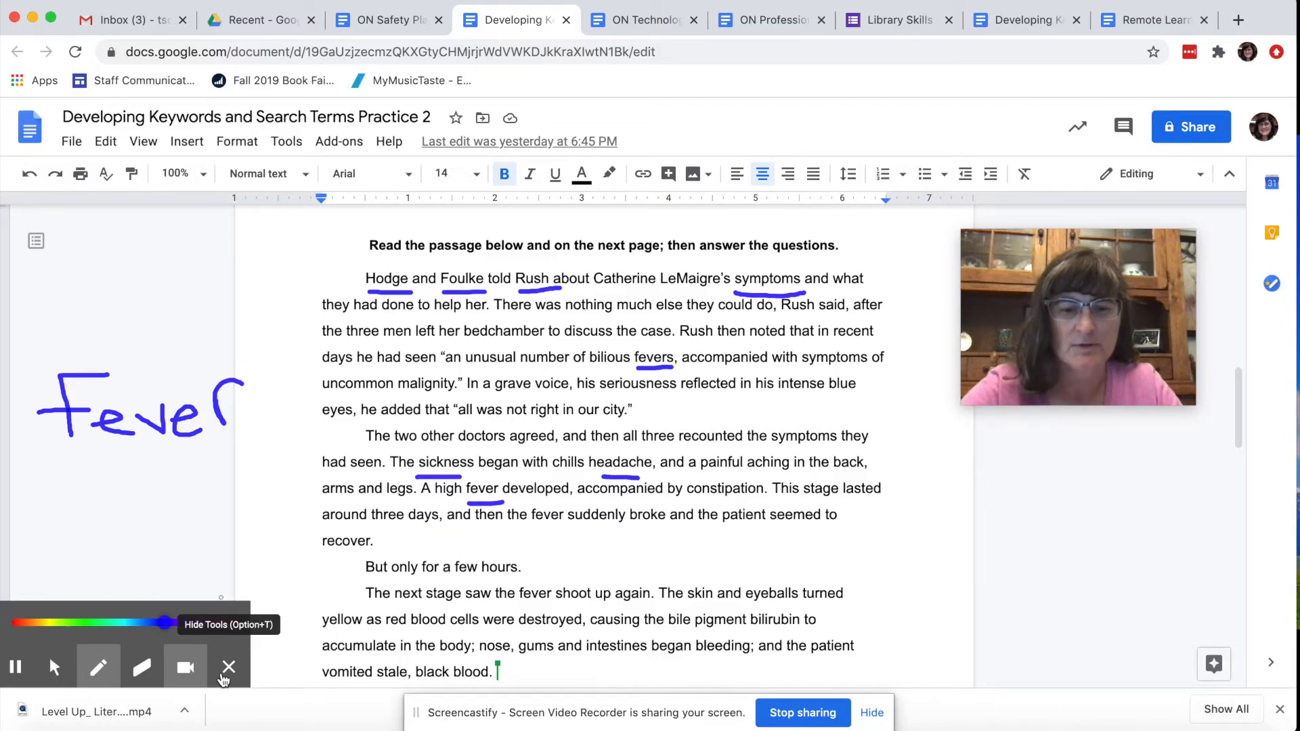
- End the recording by stopping the screen sharing
{"action": "left_click", "coordinate": [226, 670]}
{"action": "mouse_move", "coordinate": [228, 663]}
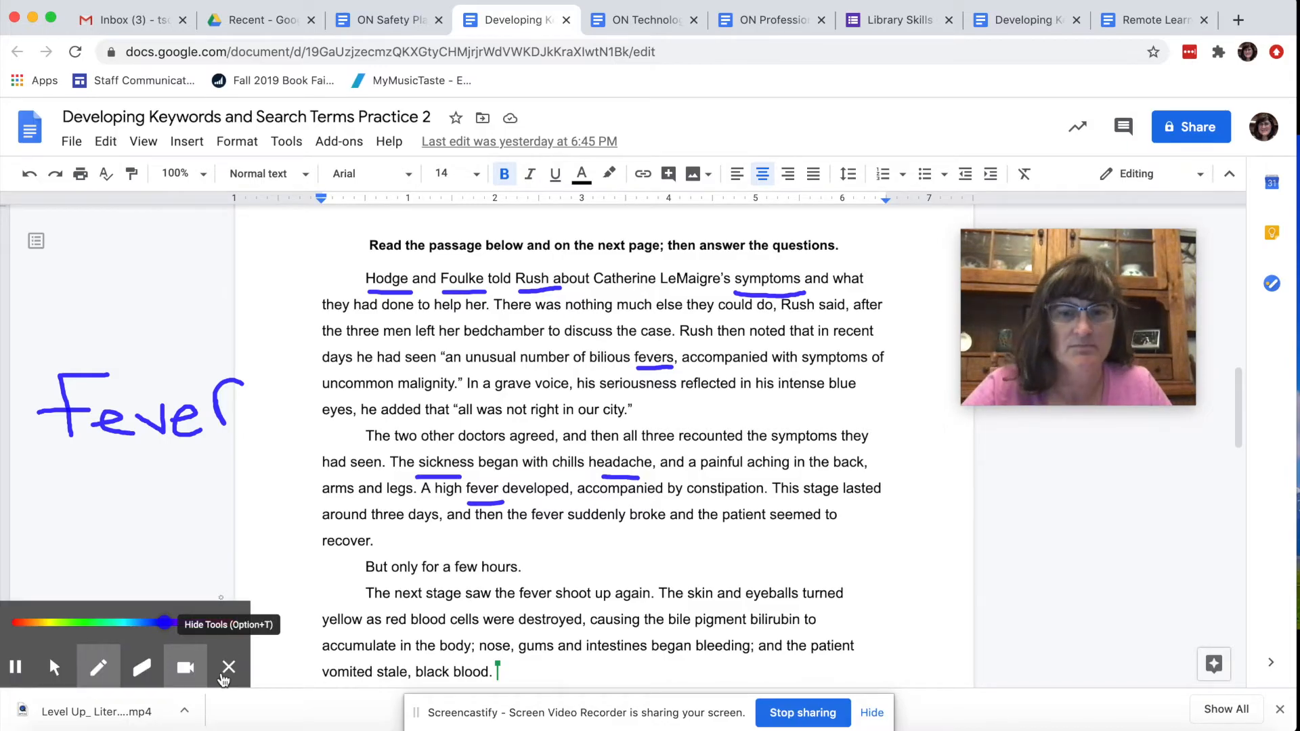
{"action": "mouse_move", "coordinate": [1100, 295]}
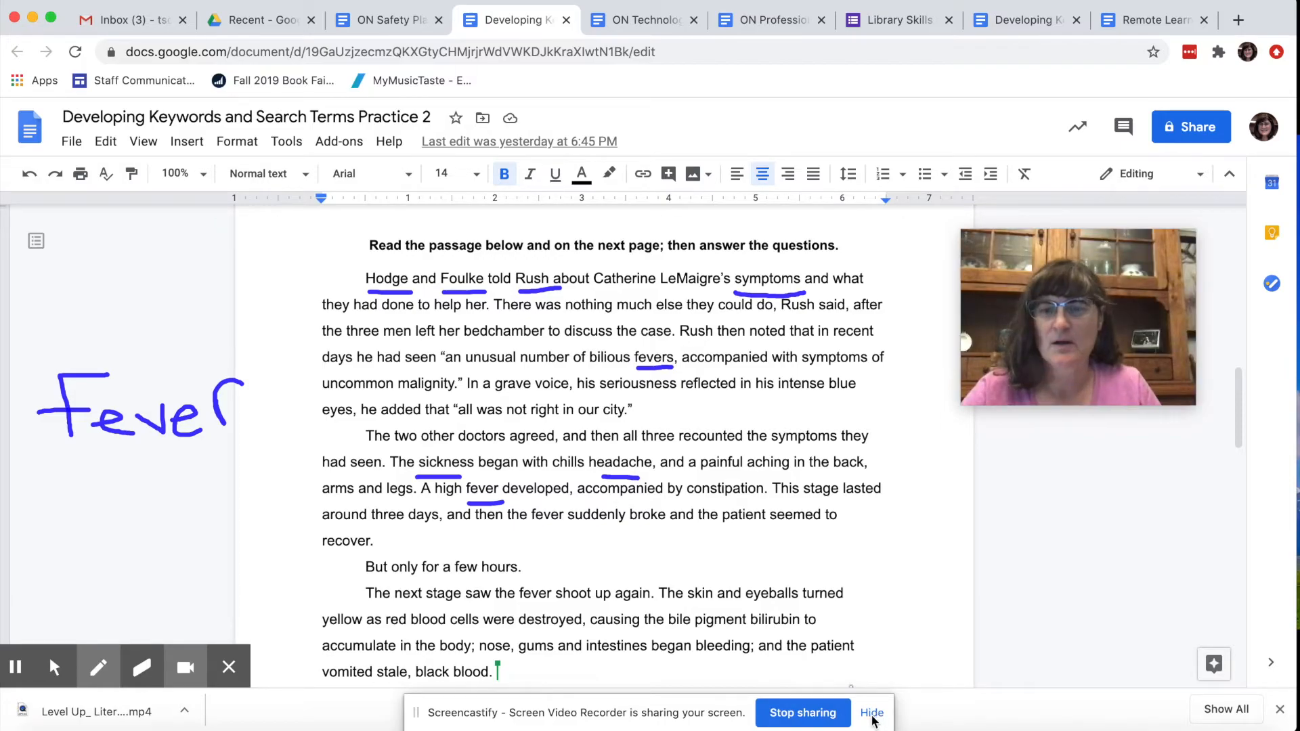
{"action": "left_click", "coordinate": [803, 713]}
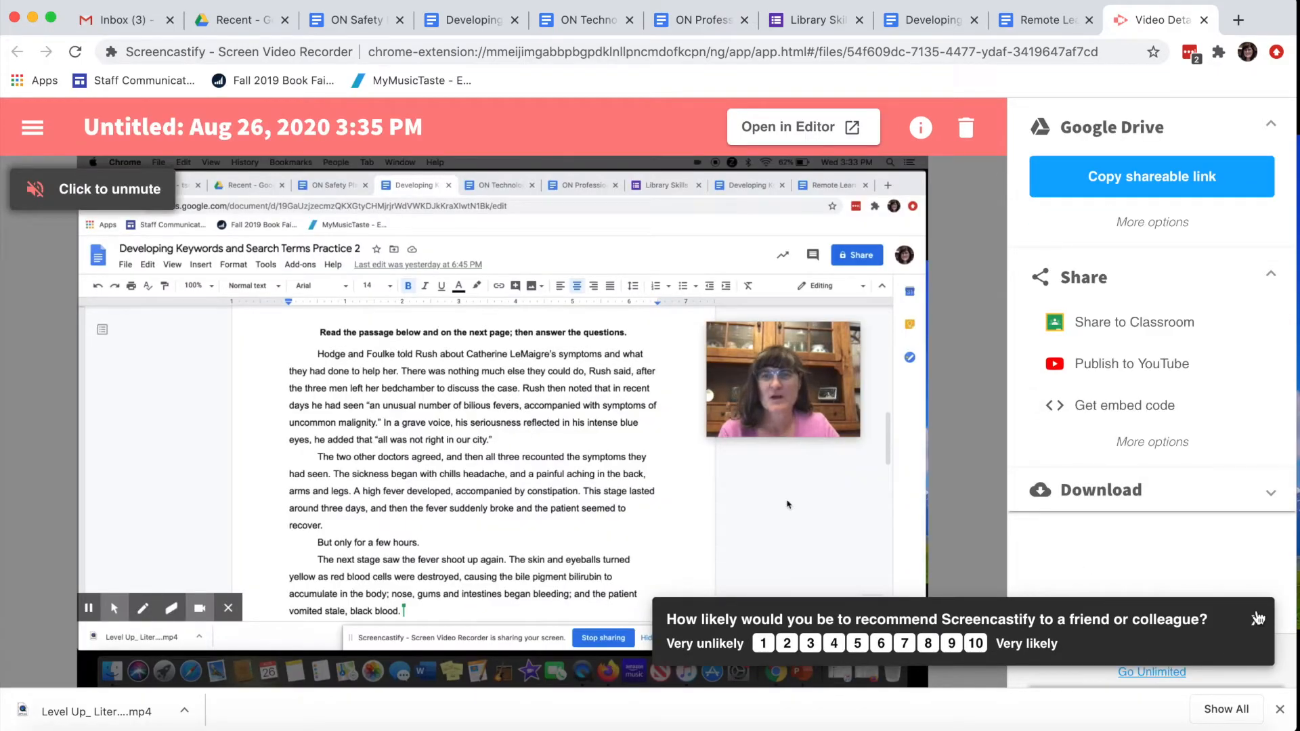
- Trim the end of the recording so that it finishes at 01:42 and save the trim
{"action": "mouse_move", "coordinate": [990, 440]}
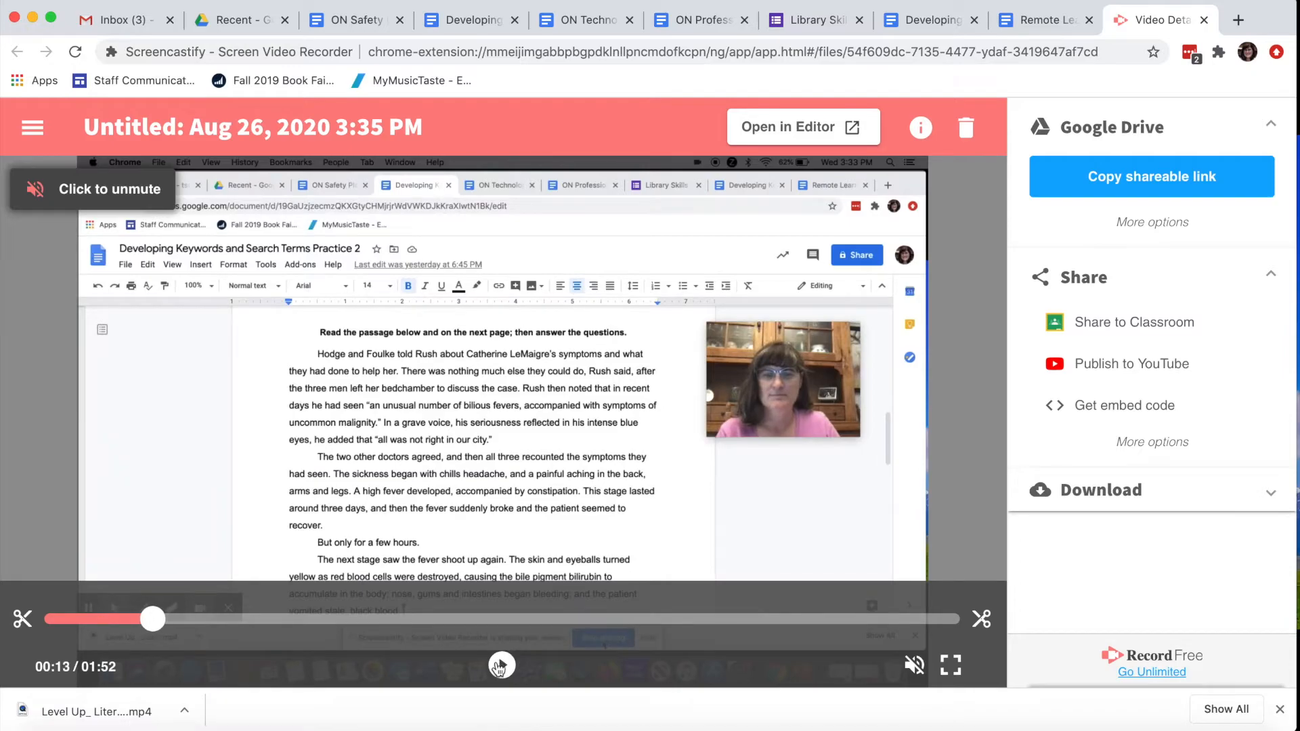
{"action": "mouse_move", "coordinate": [941, 619]}
{"action": "left_mouse_down"}
{"action": "mouse_move", "coordinate": [595, 620]}
{"action": "mouse_move", "coordinate": [943, 619]}
{"action": "mouse_move", "coordinate": [841, 630]}
{"action": "mouse_move", "coordinate": [890, 632]}
{"action": "mouse_move", "coordinate": [686, 623]}
{"action": "left_mouse_up"}
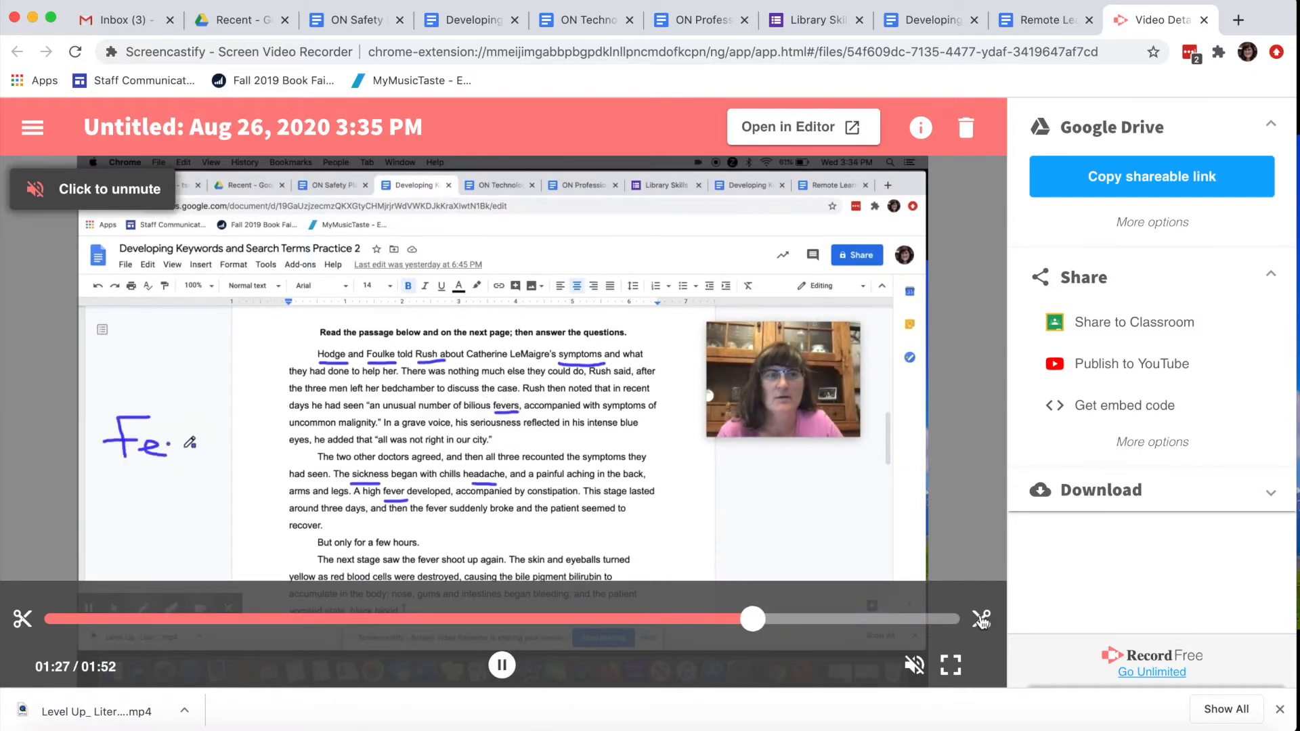
{"action": "left_click", "coordinate": [981, 621]}
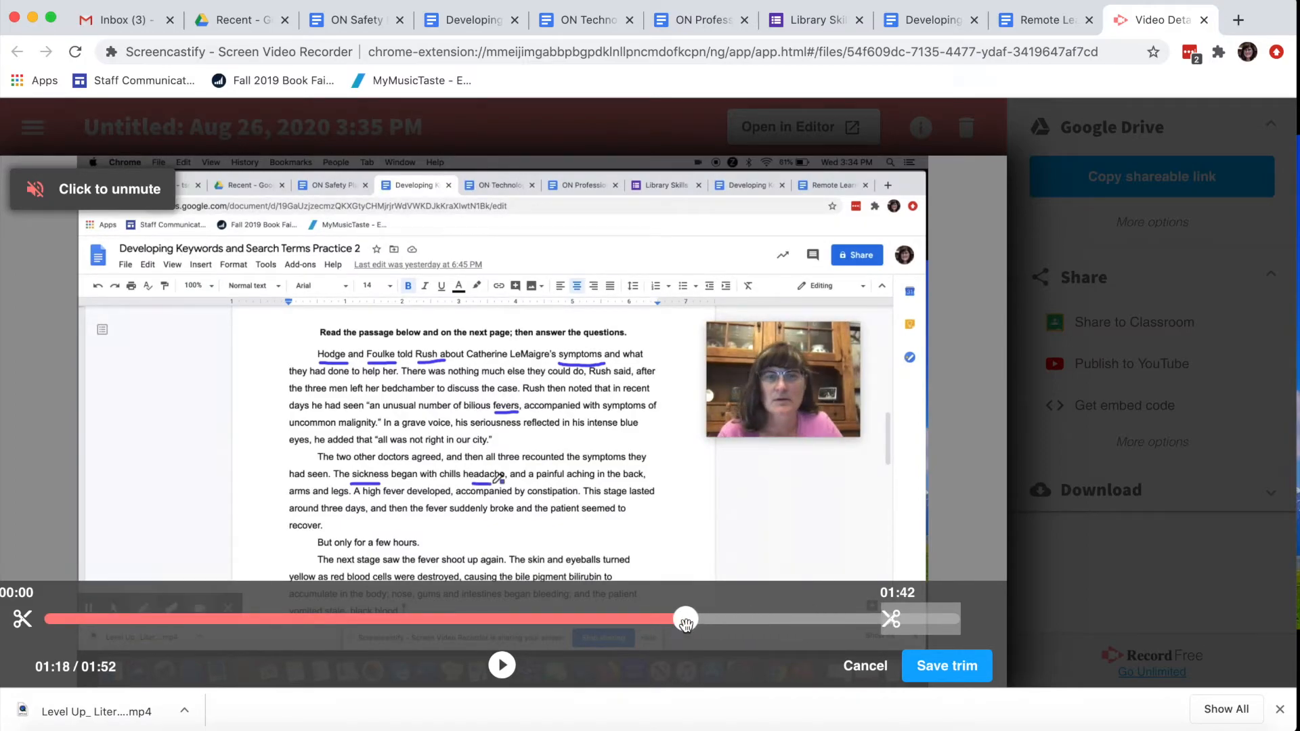
{"action": "left_click", "coordinate": [937, 669]}
{"action": "left_click", "coordinate": [772, 480]}
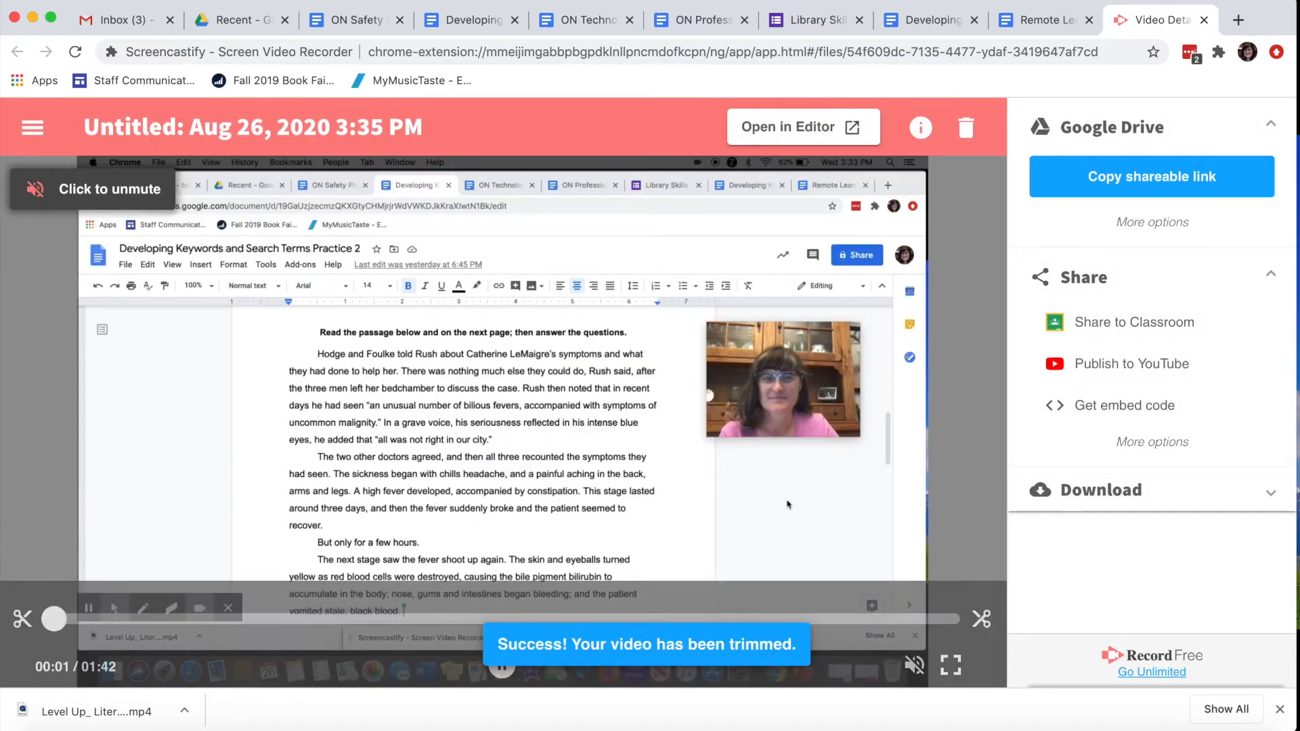
- Pause the playback of the trimmed video and copy its Google Drive shareable link
{"action": "left_click", "coordinate": [502, 667]}
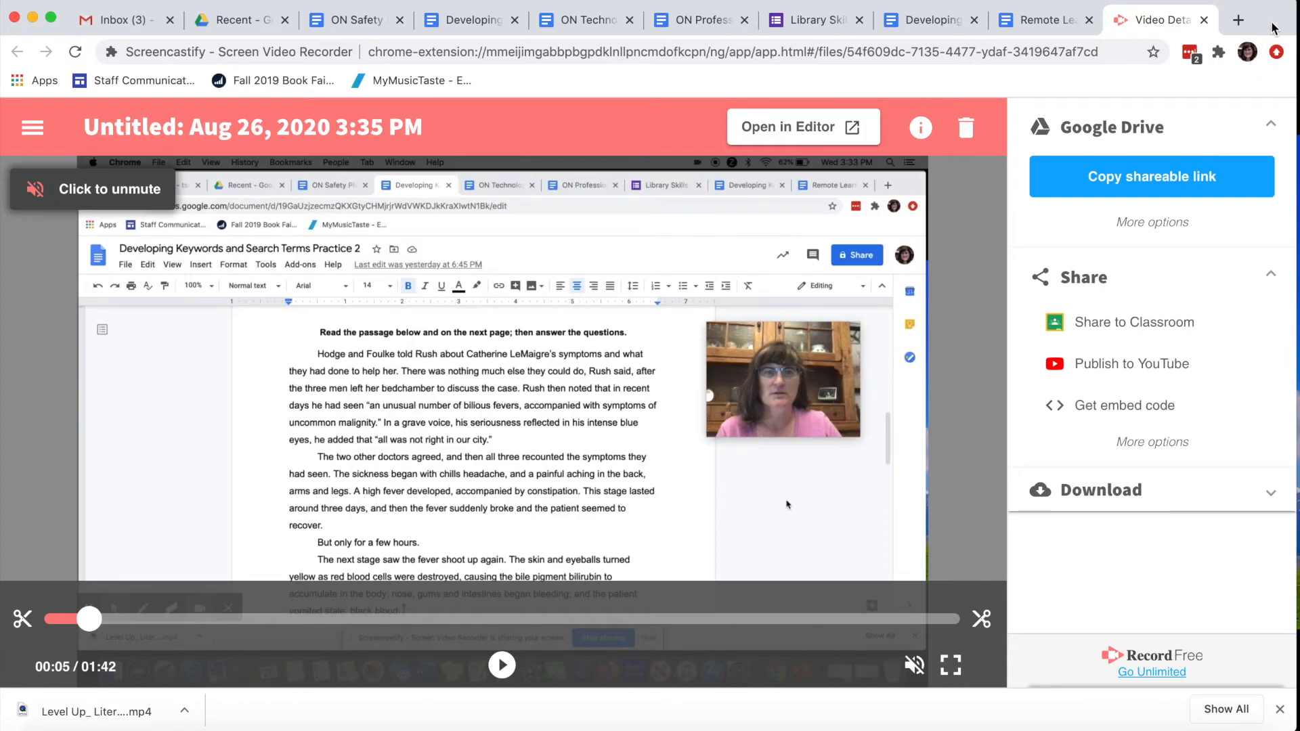
{"action": "left_click", "coordinate": [1140, 185]}
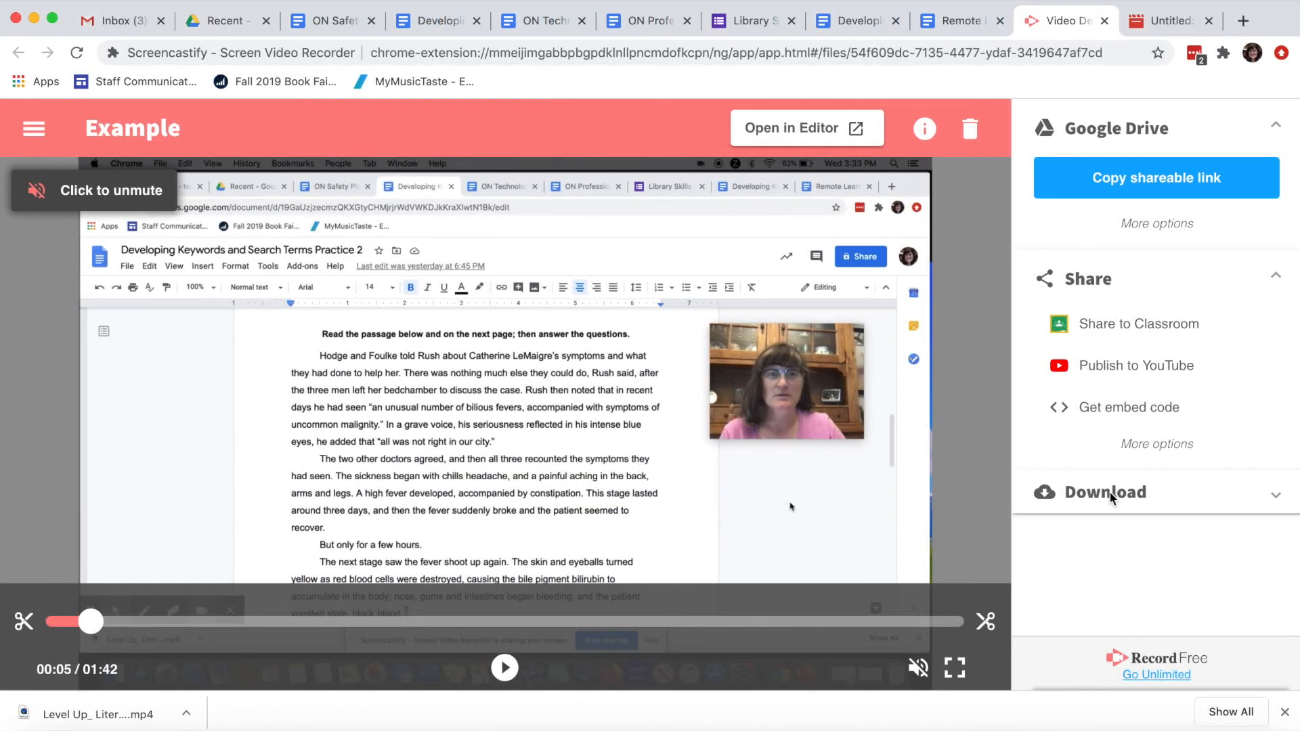
- Review the download and export formats offered for the "Example" video
{"action": "left_click", "coordinate": [1110, 497]}
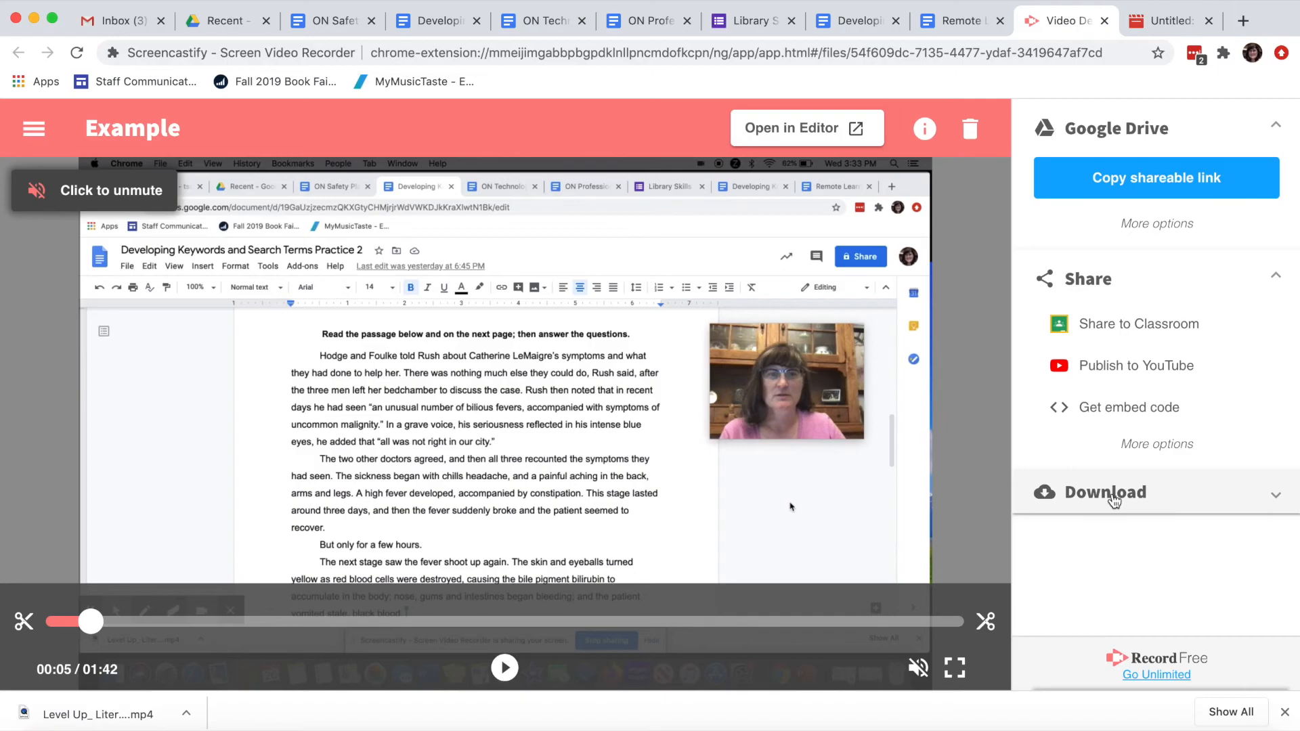
{"action": "scroll", "coordinate": [1120, 542], "scroll_direction": "down", "scroll_amount": 2}
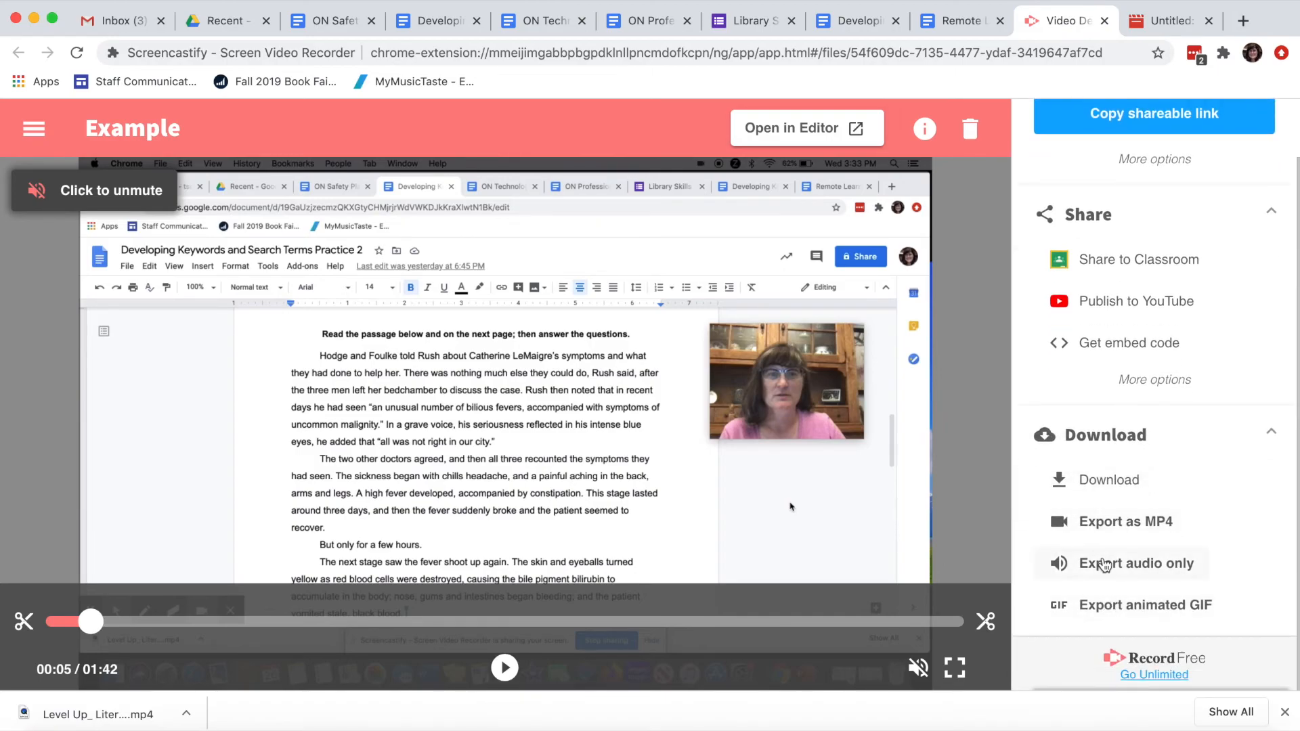
{"action": "left_click", "coordinate": [1085, 441]}
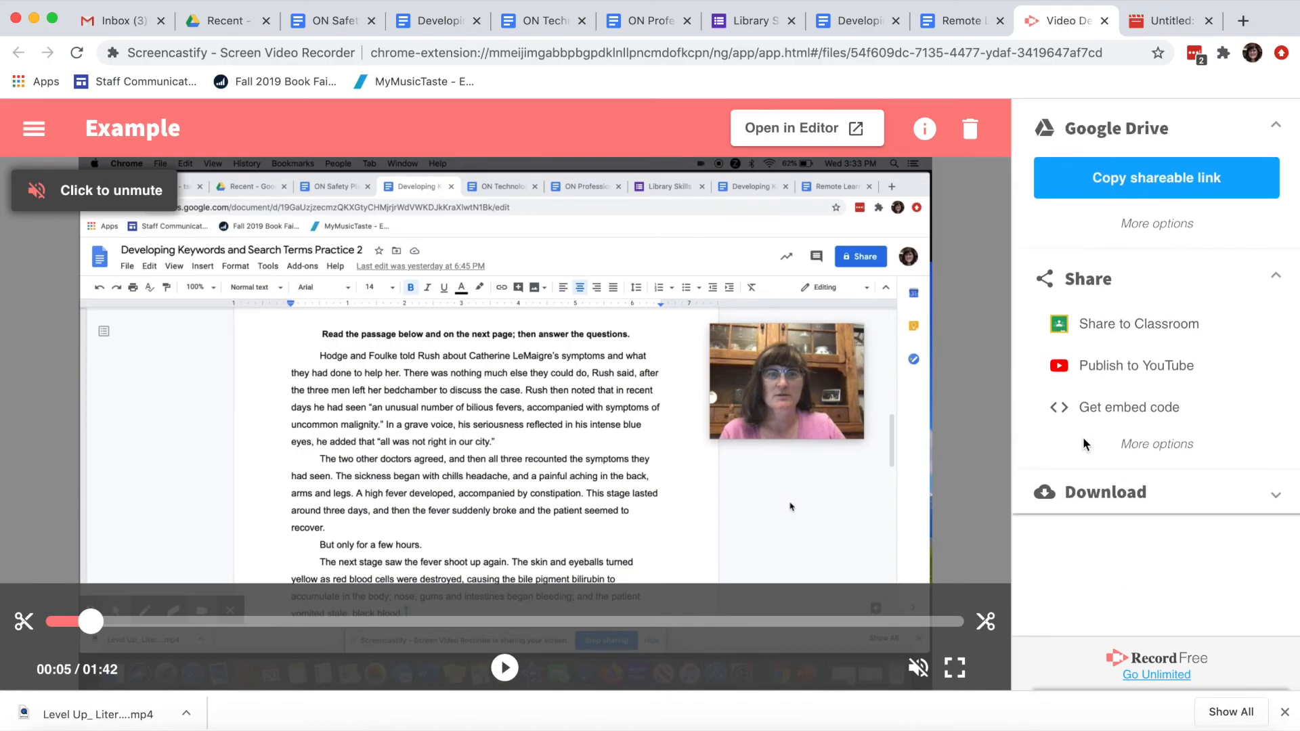